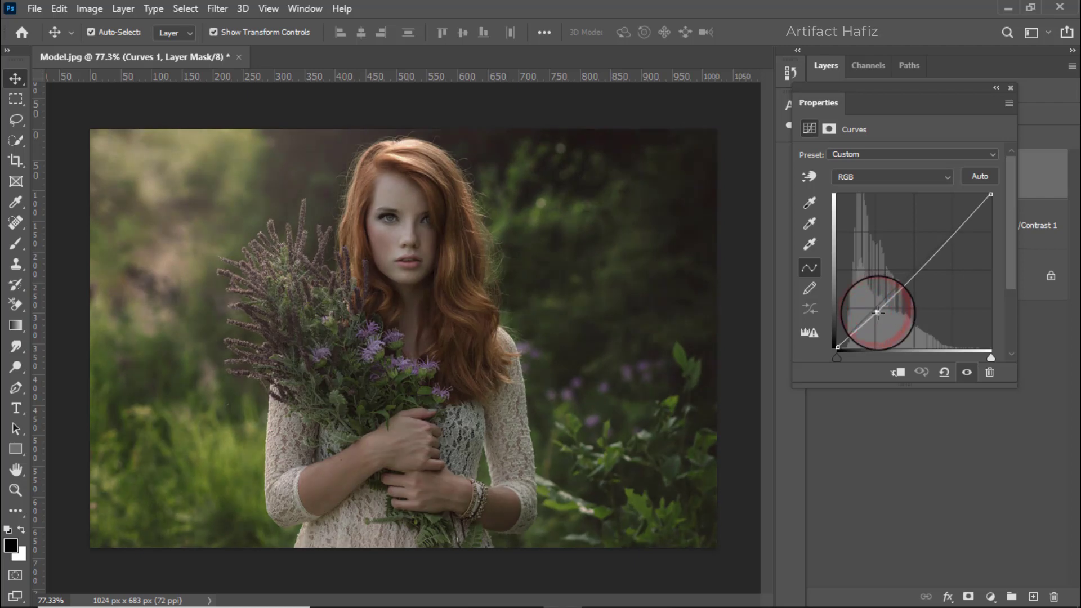
Raise the upper part of the Curves adjustment into an S-shaped contrast curve and compare the result with the original photo.
{"action": "left_click_drag", "start_coordinate": [951, 234], "coordinate": [950, 223]}
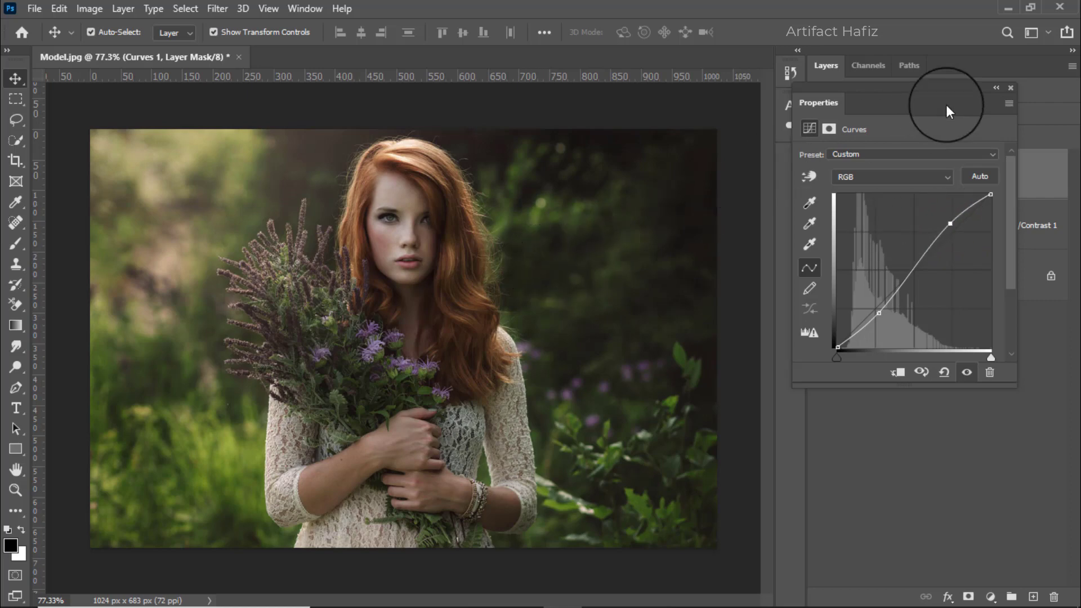
{"action": "left_click", "coordinate": [1011, 88]}
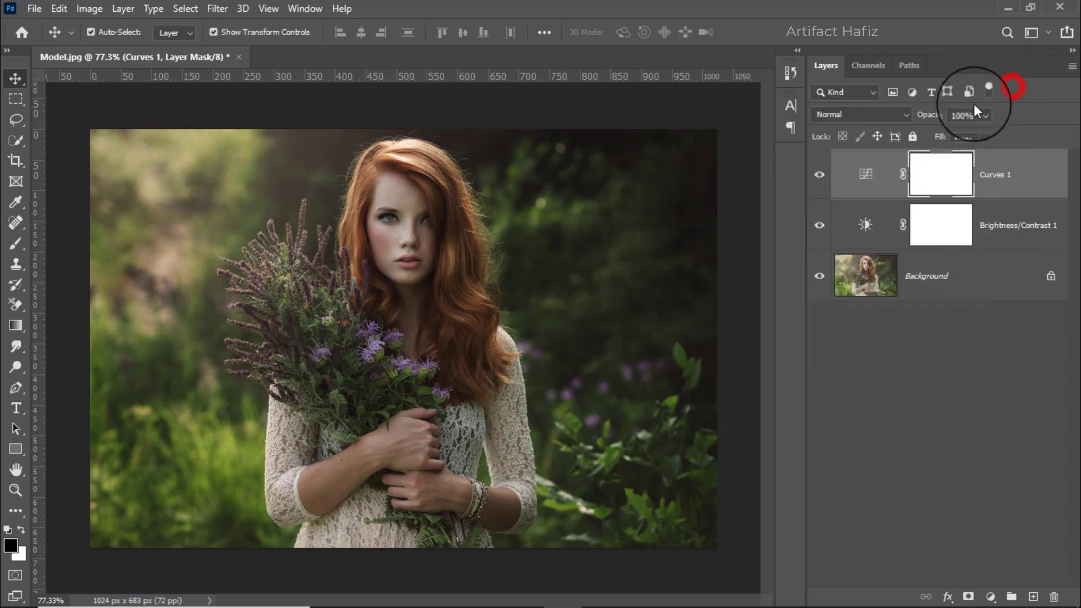
{"action": "left_click", "coordinate": [819, 276], "text": "alt"}
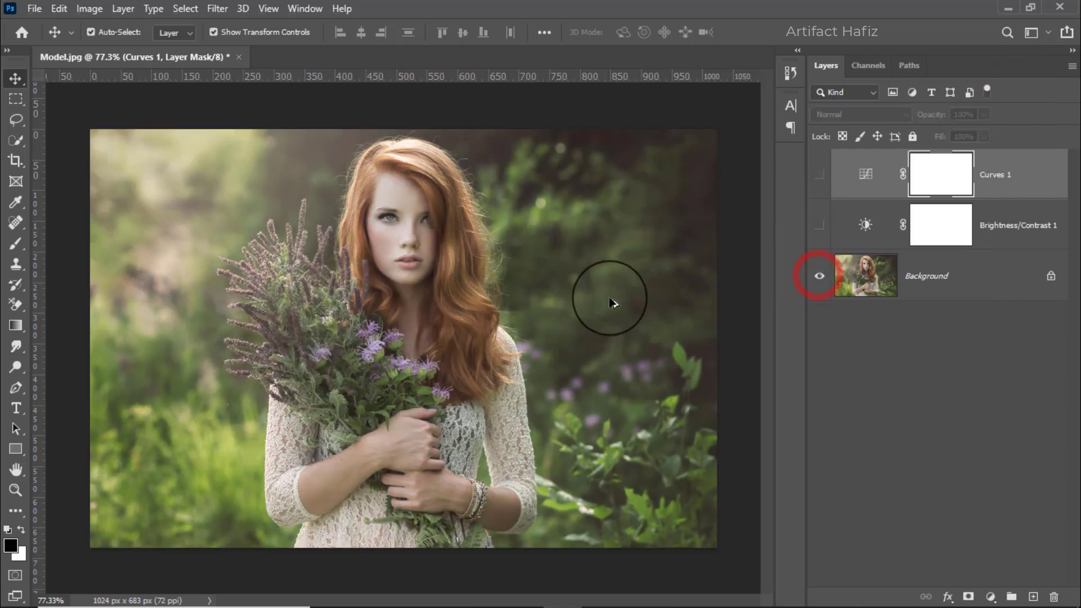
{"action": "left_click", "coordinate": [819, 275], "text": "alt"}
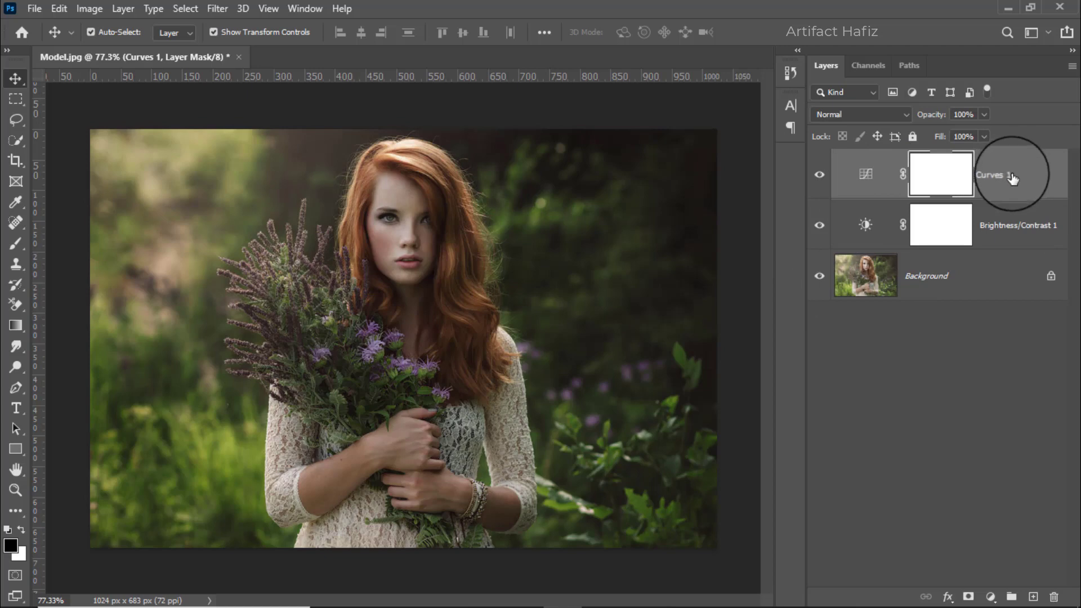
Add a Color Lookup adjustment layer above Curves 1 using the Soft_Warming.look 3DLUT file.
{"action": "left_click", "coordinate": [990, 597]}
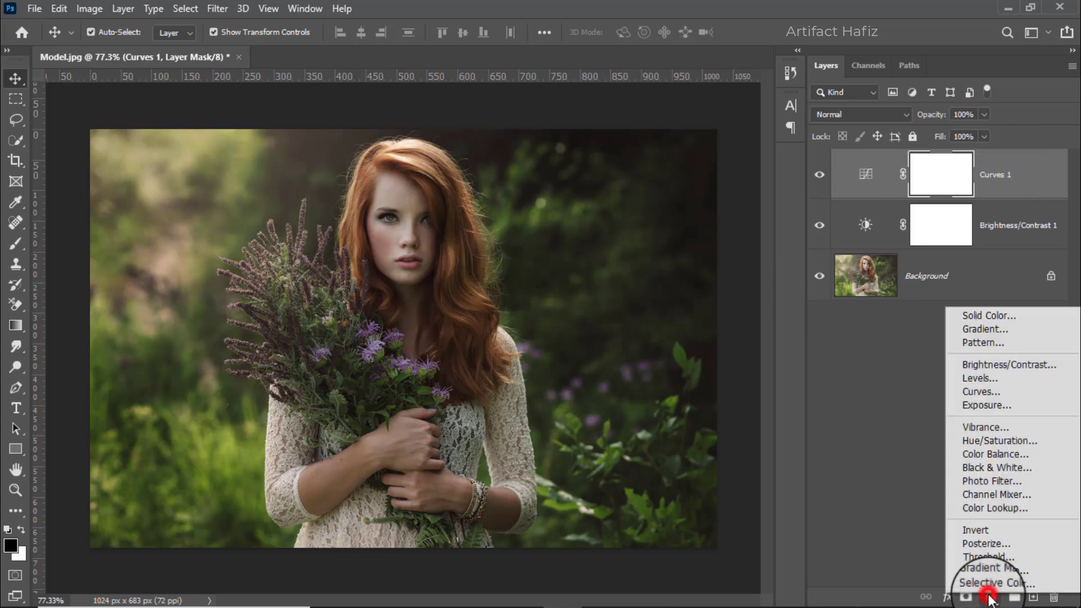
{"action": "left_click", "coordinate": [985, 507]}
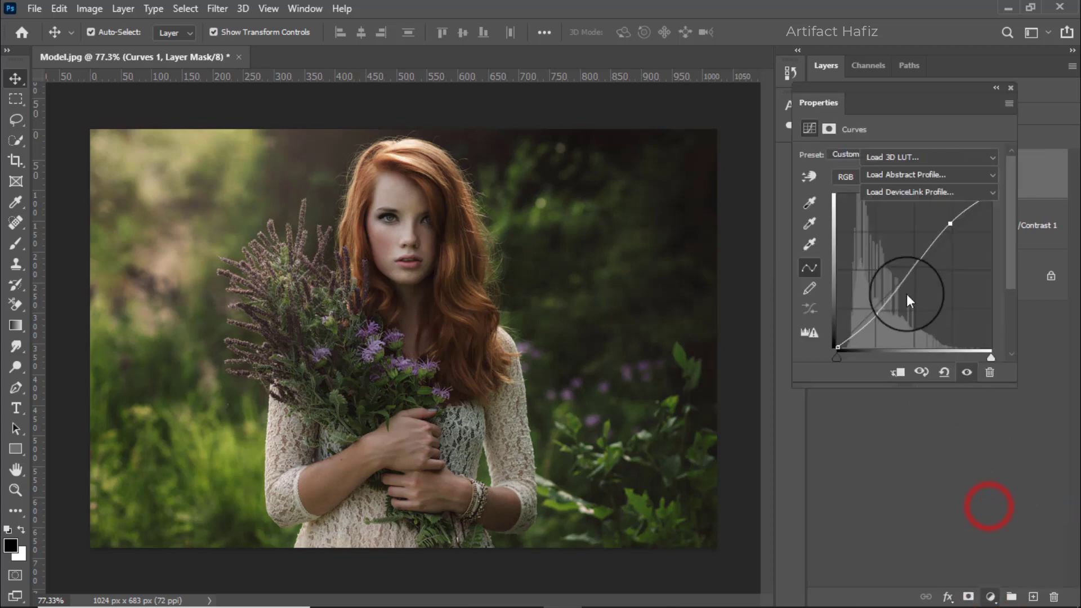
{"action": "left_click", "coordinate": [881, 157]}
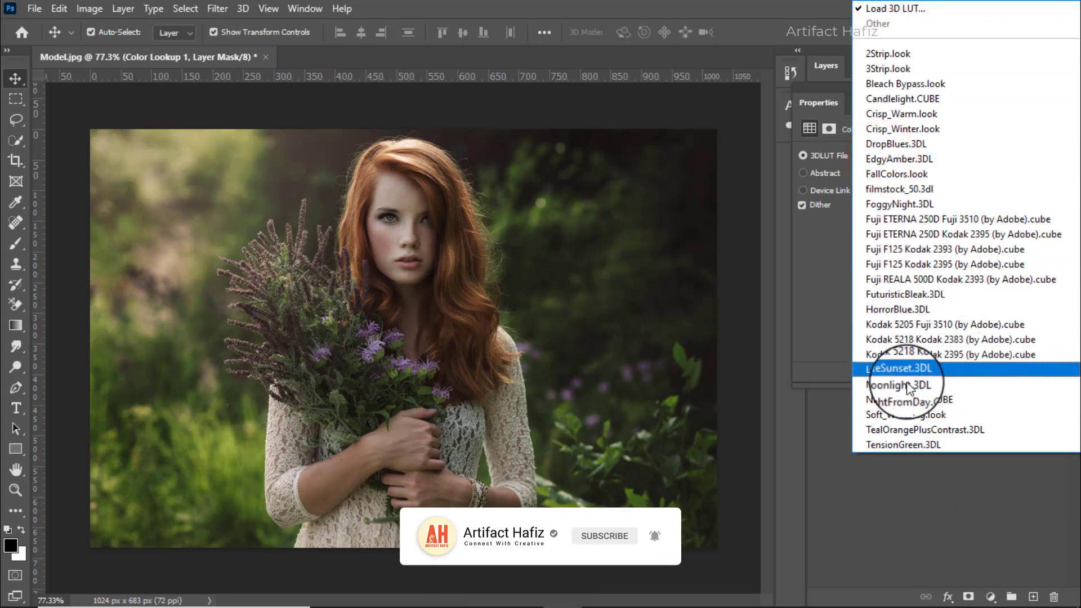
{"action": "left_click", "coordinate": [923, 417]}
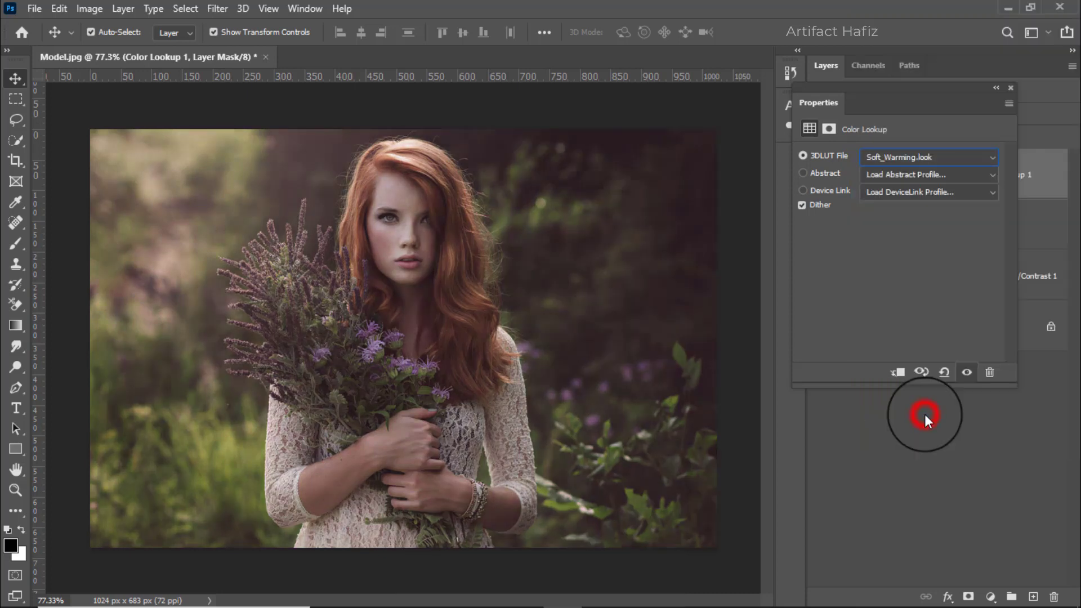
{"action": "left_click", "coordinate": [1009, 88]}
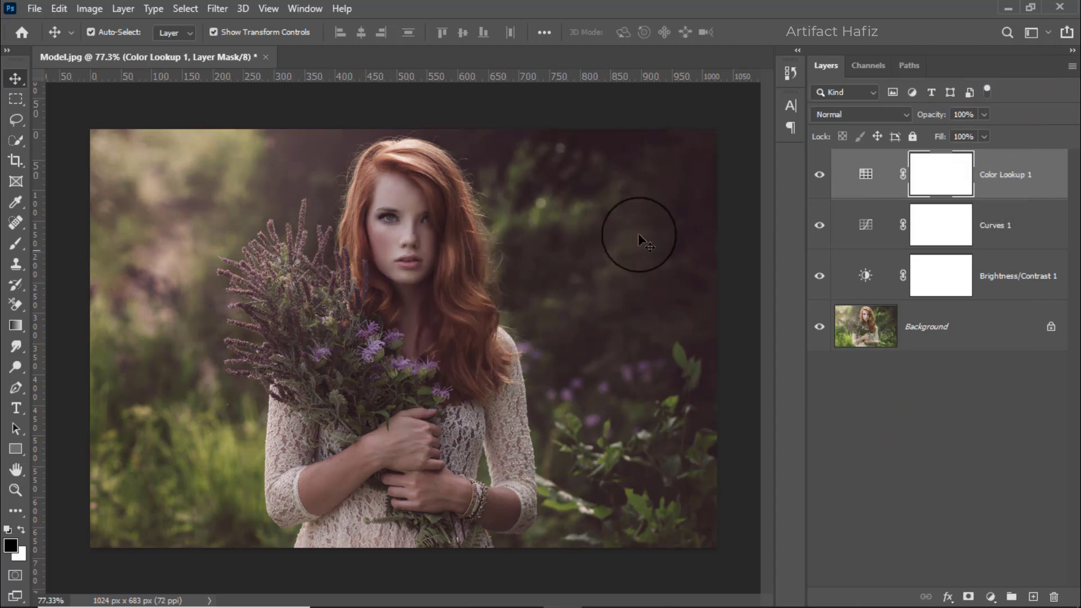
Set the Color Lookup layer's blend mode to Luminosity and its opacity to 22%.
{"action": "left_click", "coordinate": [863, 114]}
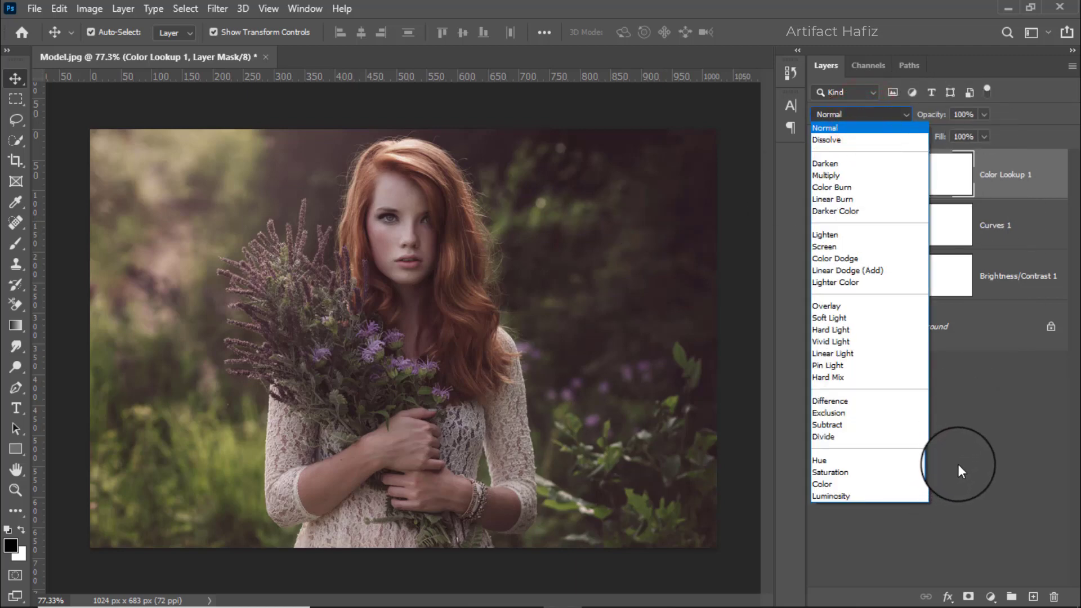
{"action": "left_click", "coordinate": [845, 498]}
{"action": "left_click", "coordinate": [819, 172]}
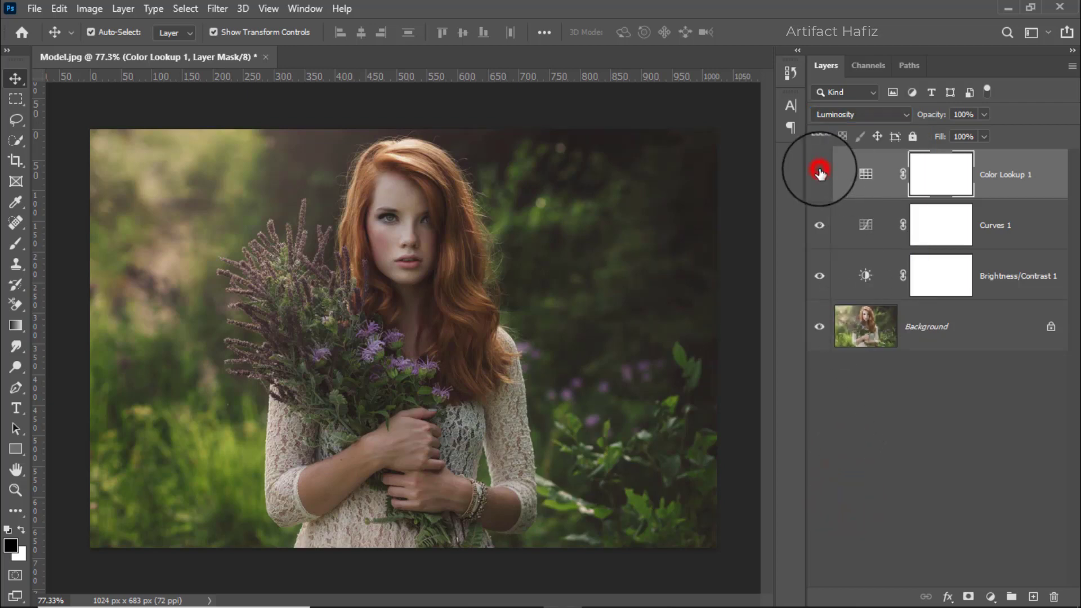
{"action": "left_click", "coordinate": [985, 113]}
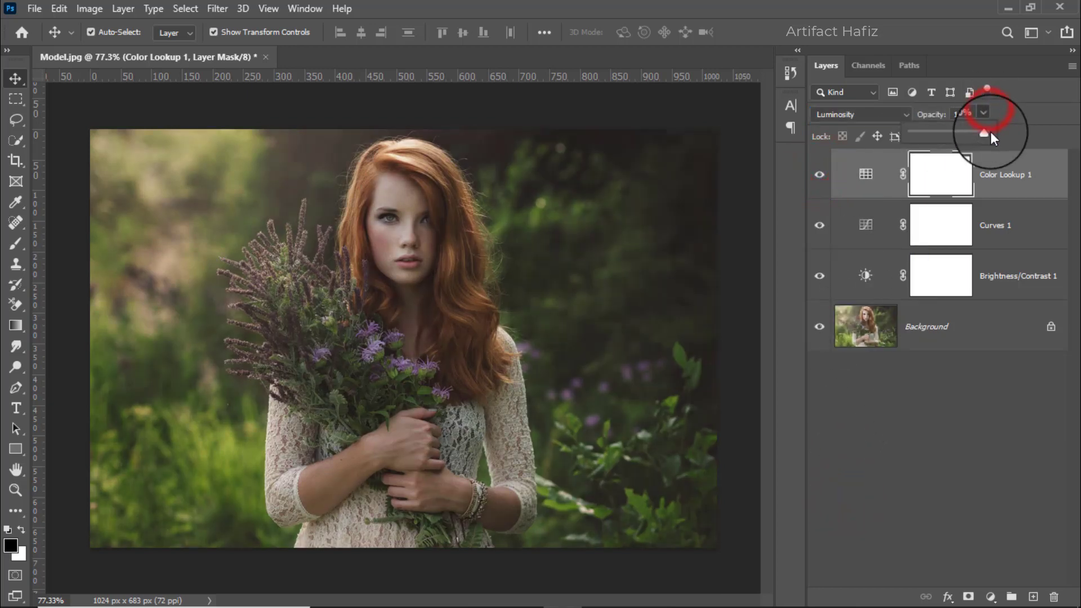
{"action": "left_click_drag", "start_coordinate": [990, 131], "coordinate": [930, 136]}
{"action": "left_click", "coordinate": [996, 173]}
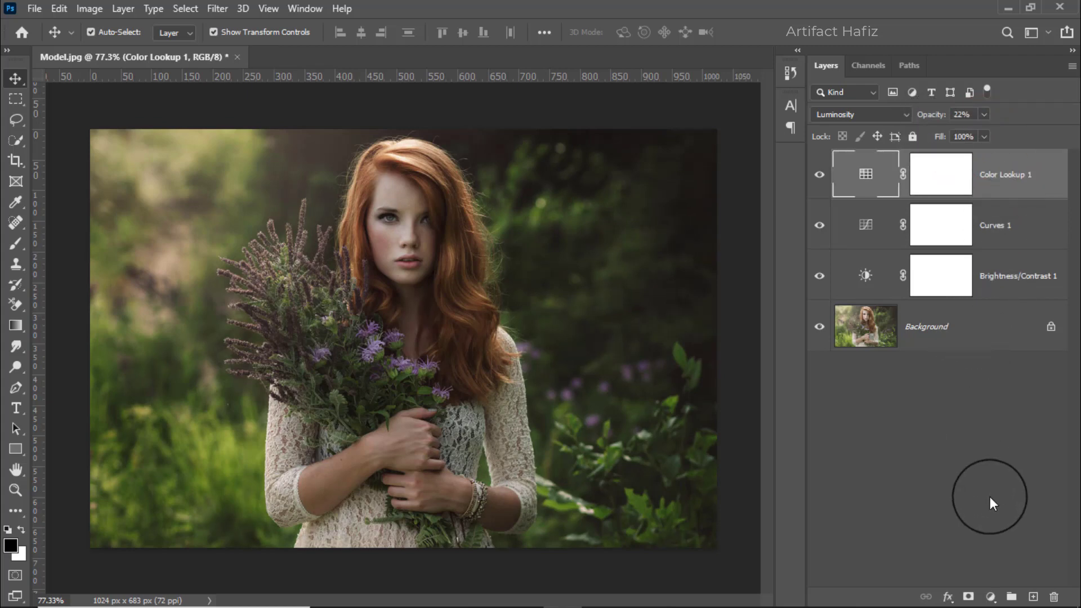
Add a Color Balance adjustment layer with midtones at Cyan-Red +4, Magenta-Green +4 and Yellow-Blue -5.
{"action": "left_click", "coordinate": [989, 596]}
{"action": "left_click", "coordinate": [986, 455]}
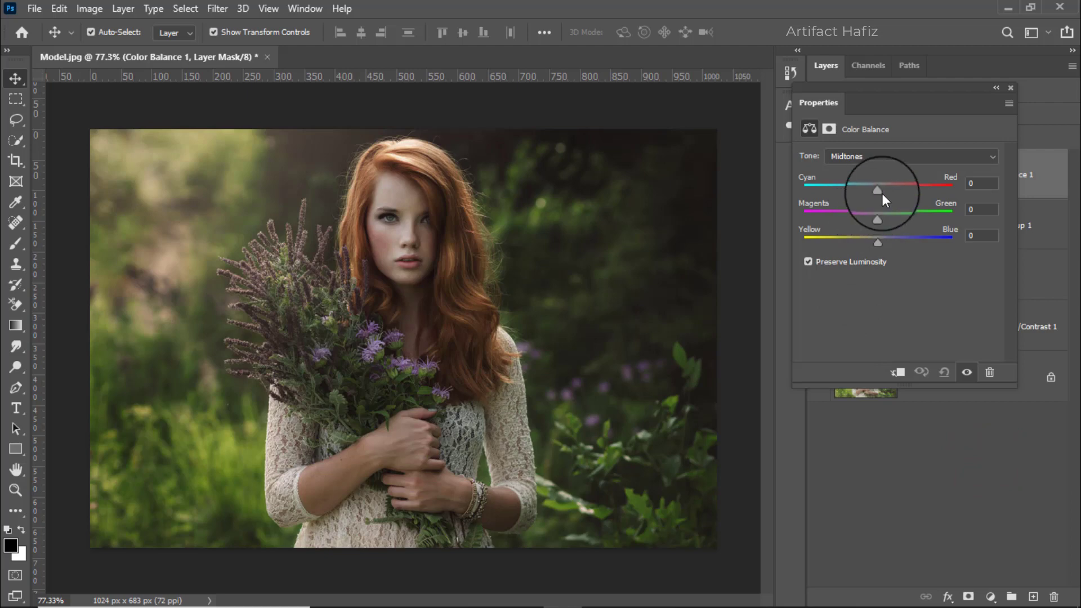
{"action": "left_click_drag", "start_coordinate": [878, 188], "coordinate": [874, 241]}
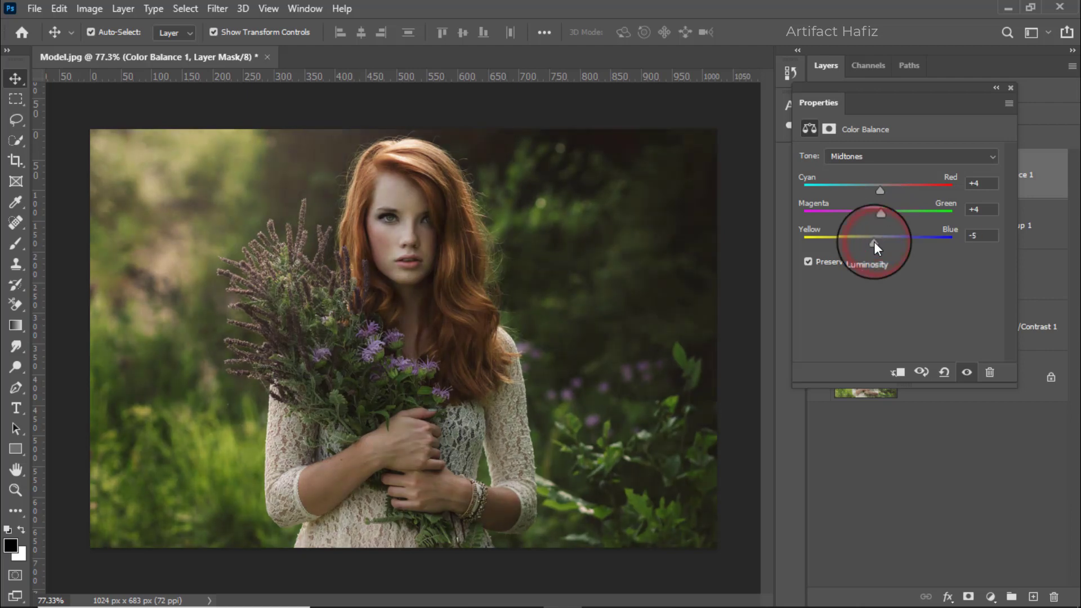
Set the Color Balance shadows to Cyan-Red +2, Magenta-Green -8 and Yellow-Blue +5.
{"action": "left_click", "coordinate": [867, 157]}
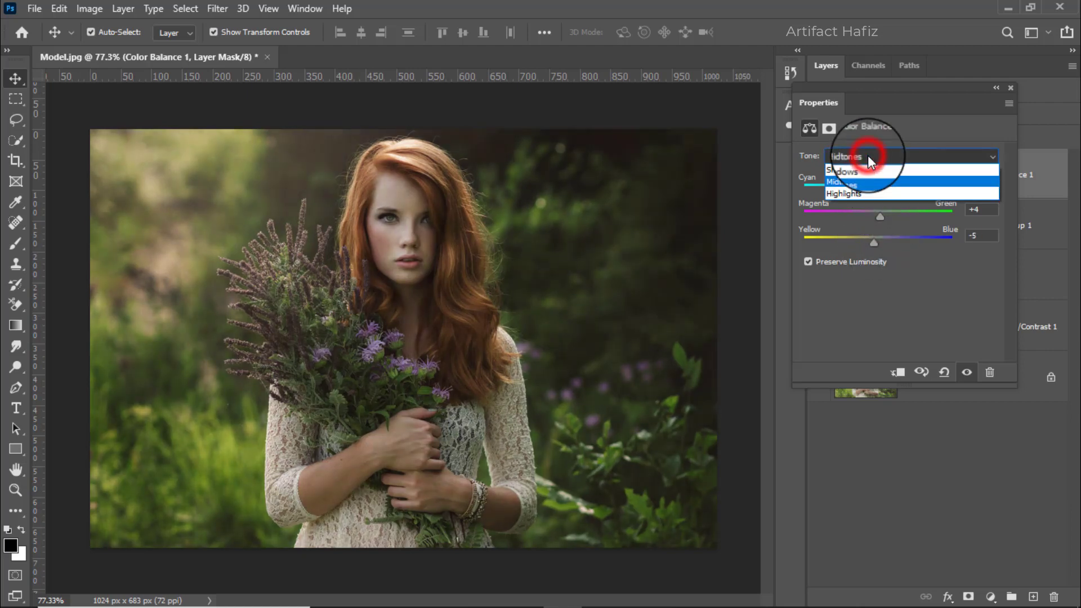
{"action": "left_click", "coordinate": [869, 166]}
{"action": "left_click_drag", "start_coordinate": [874, 191], "coordinate": [880, 242]}
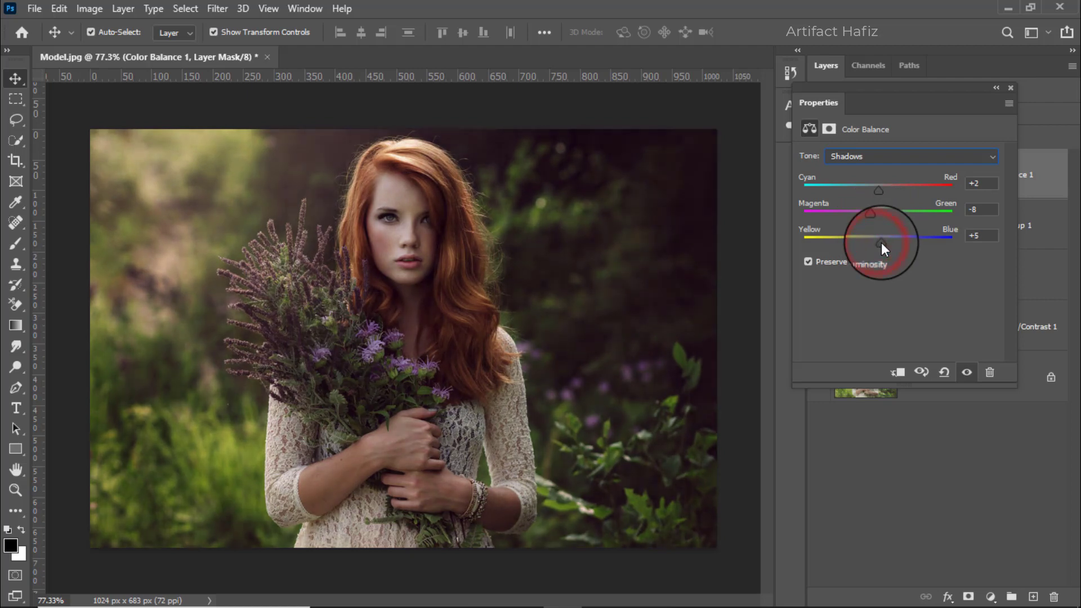
Set the Color Balance highlights to Yellow-Blue -10 and Cyan-Red +10.
{"action": "left_click", "coordinate": [873, 157]}
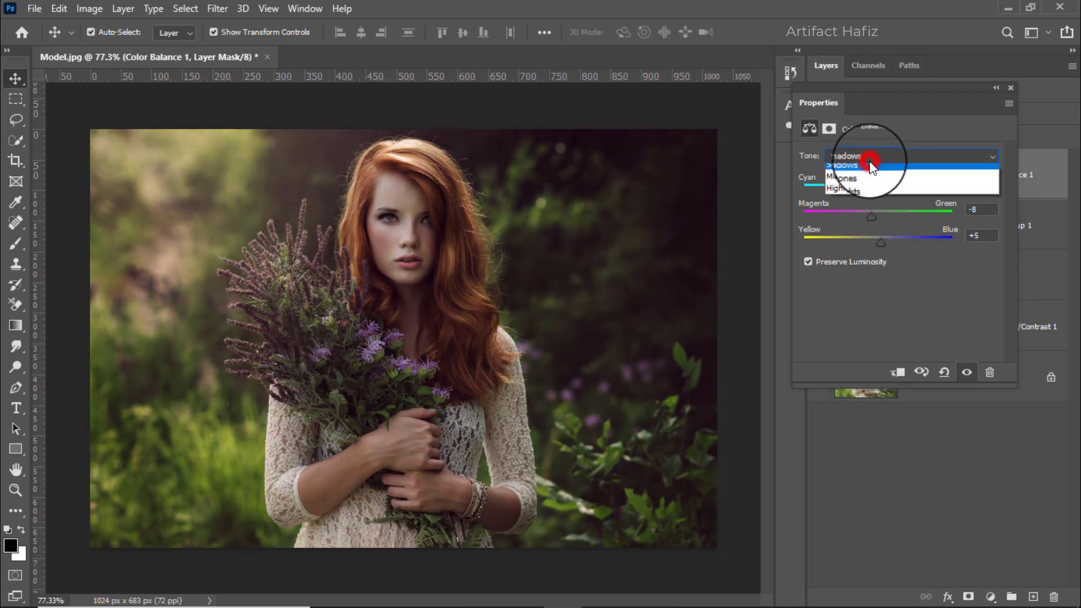
{"action": "left_click", "coordinate": [850, 192]}
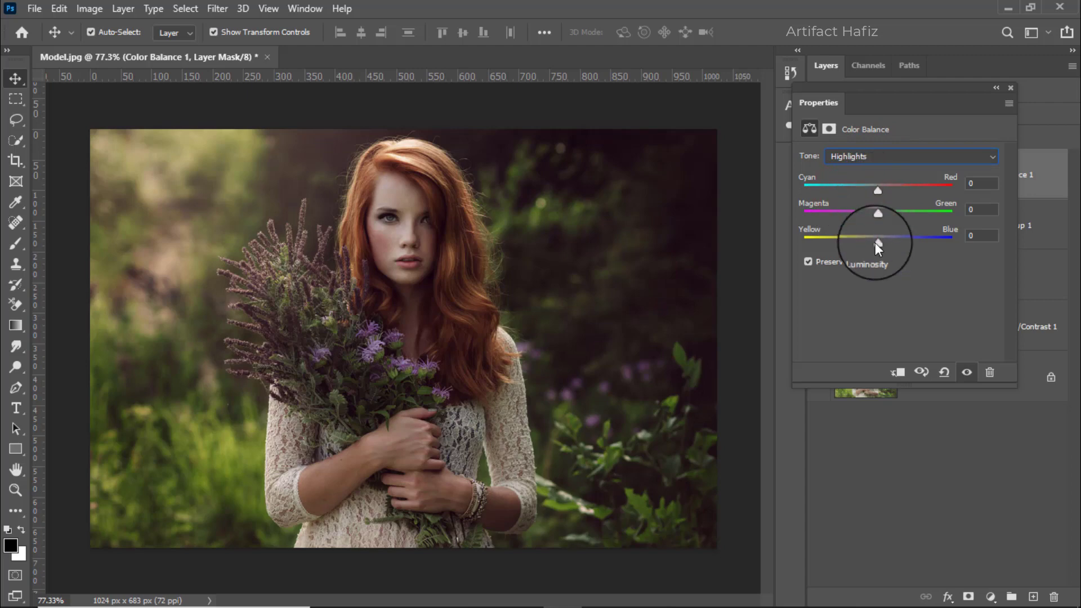
{"action": "left_click_drag", "start_coordinate": [876, 243], "coordinate": [870, 244]}
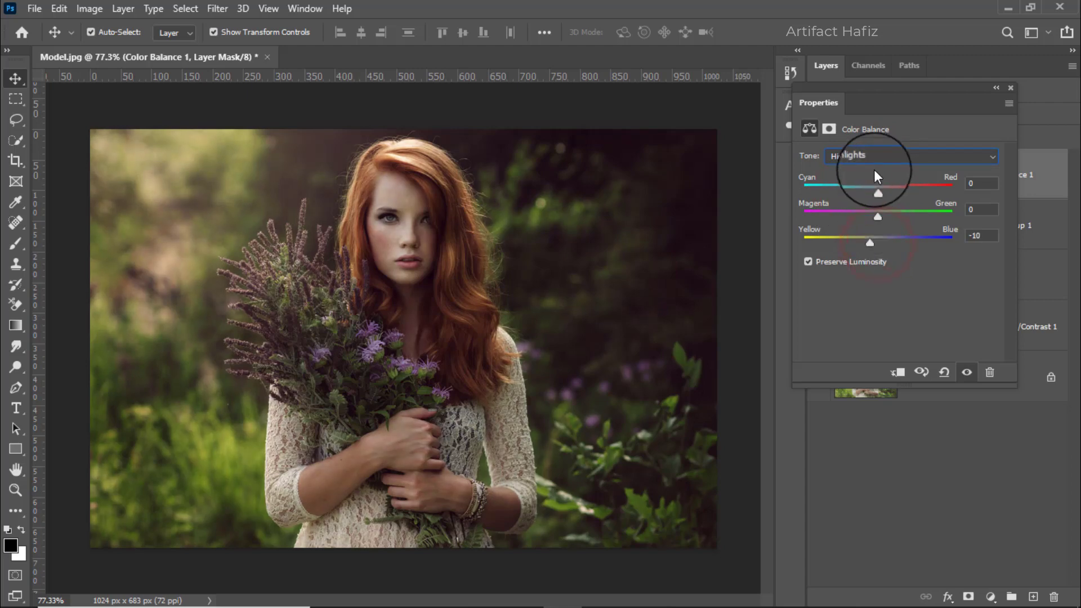
{"action": "left_click_drag", "start_coordinate": [877, 189], "coordinate": [885, 188]}
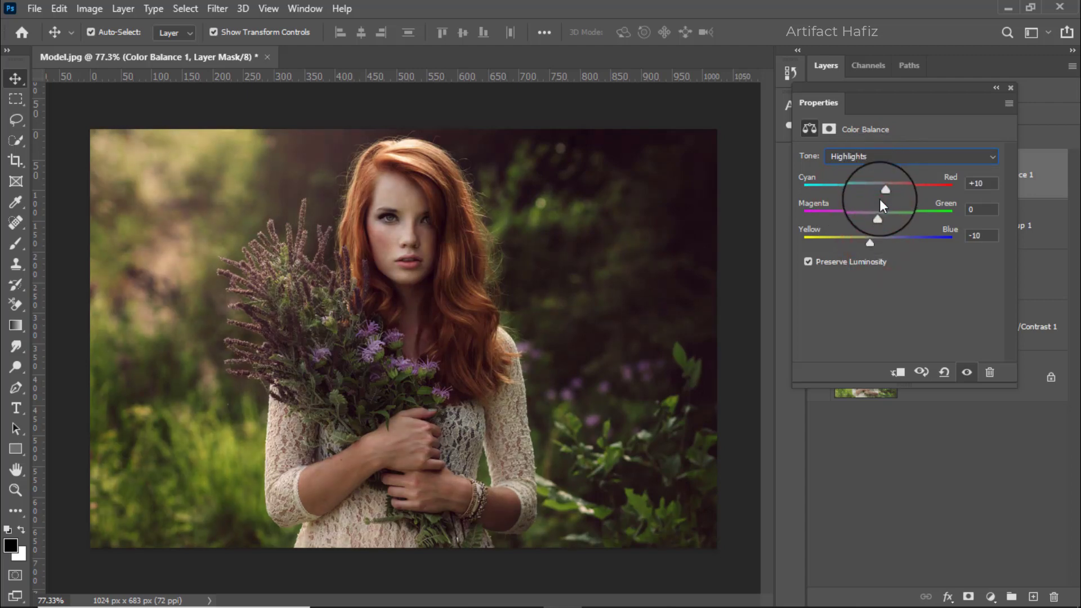
{"action": "left_click", "coordinate": [1010, 89]}
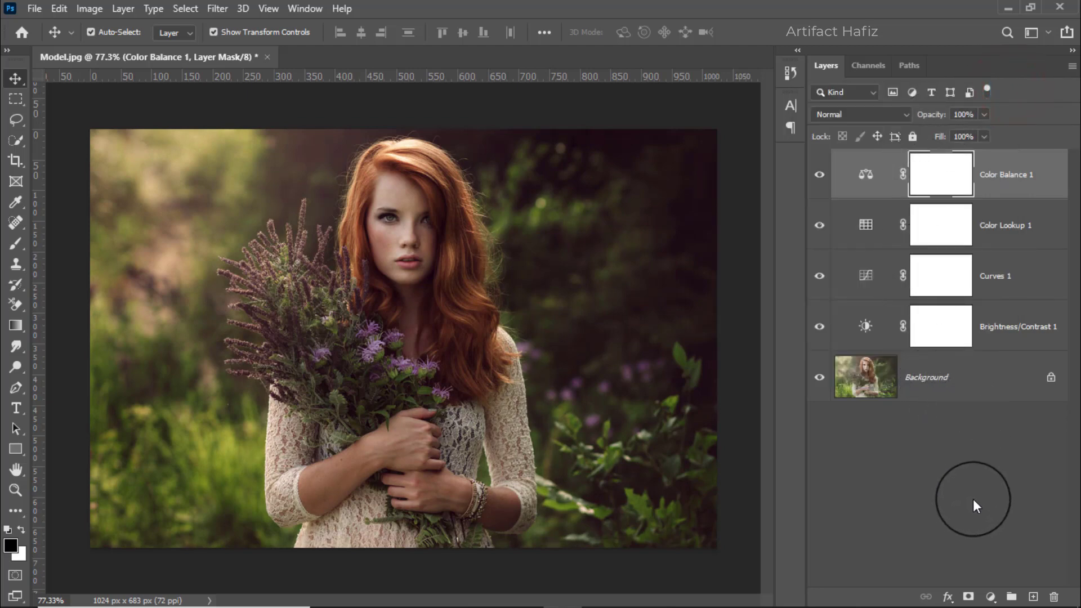
Add a Levels adjustment layer with input black point 5 and white point 228, and compare the result with the original photo.
{"action": "left_click", "coordinate": [989, 595]}
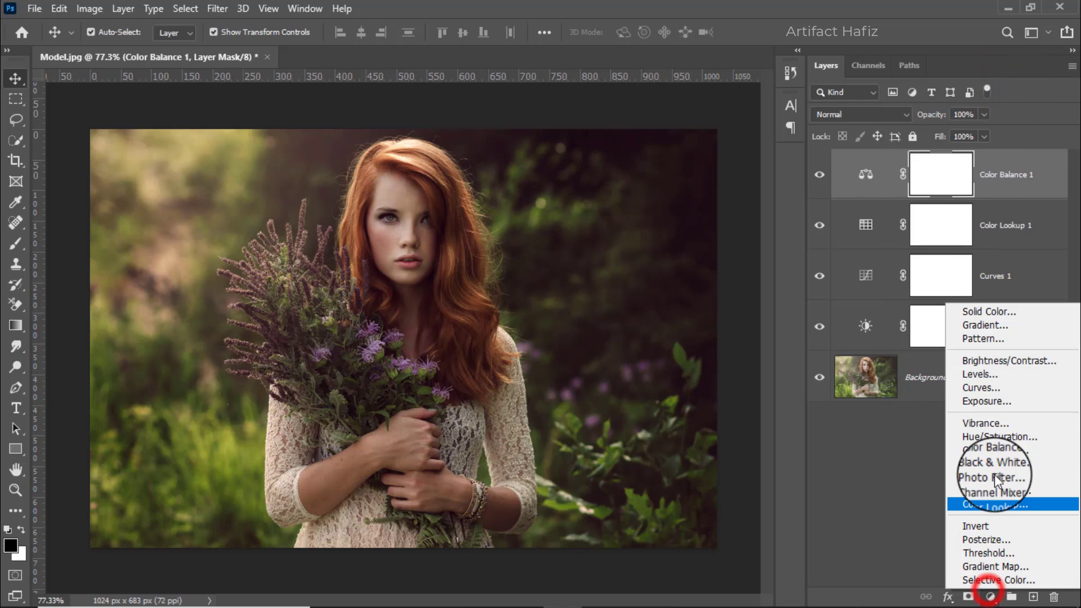
{"action": "left_click", "coordinate": [991, 371]}
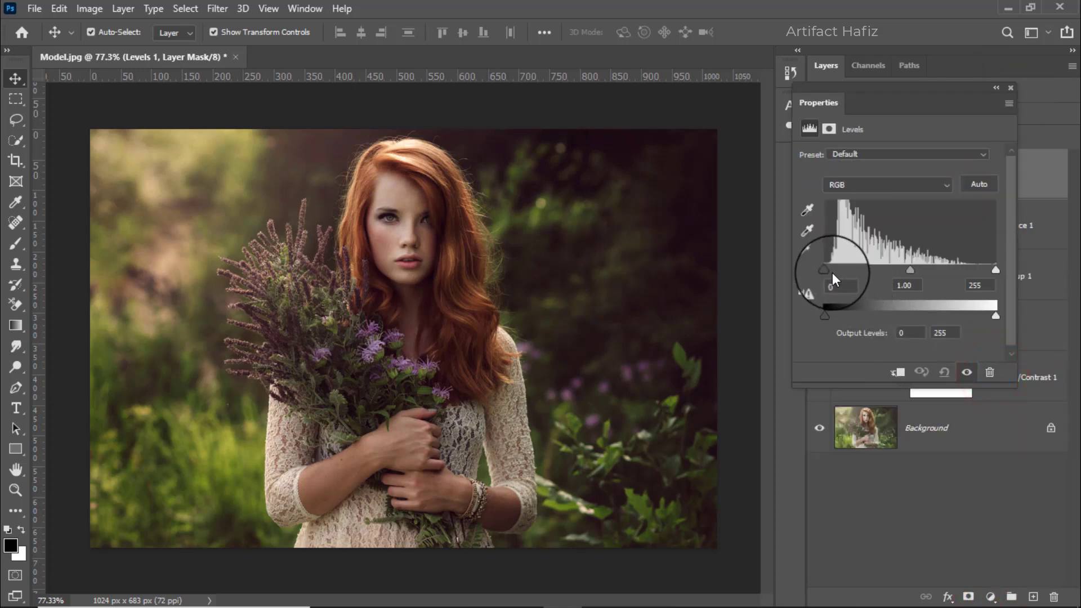
{"action": "left_click_drag", "start_coordinate": [824, 271], "coordinate": [829, 272]}
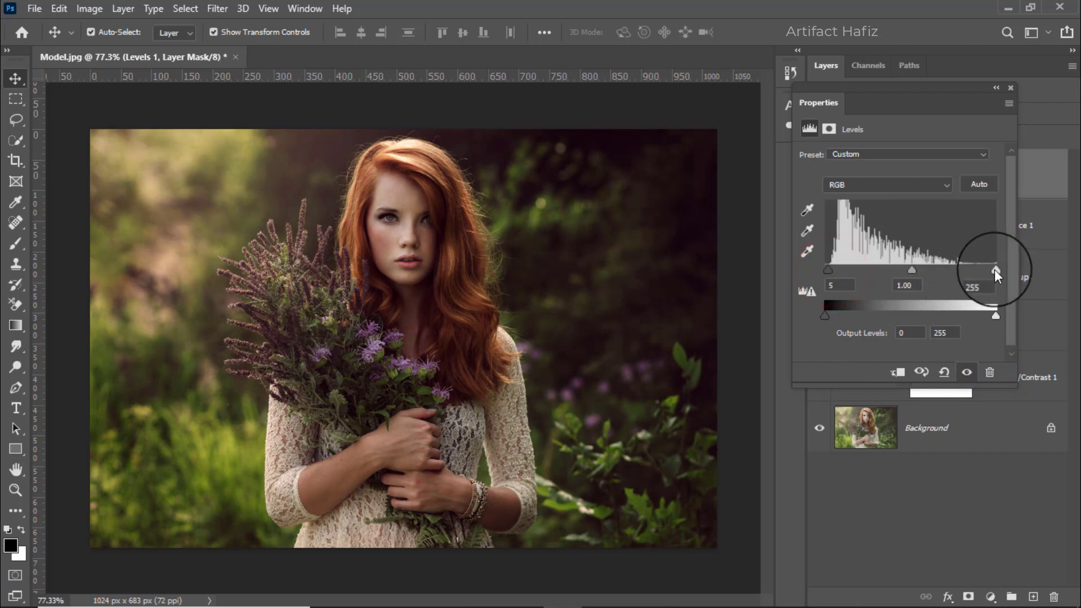
{"action": "left_click_drag", "start_coordinate": [994, 270], "coordinate": [977, 268]}
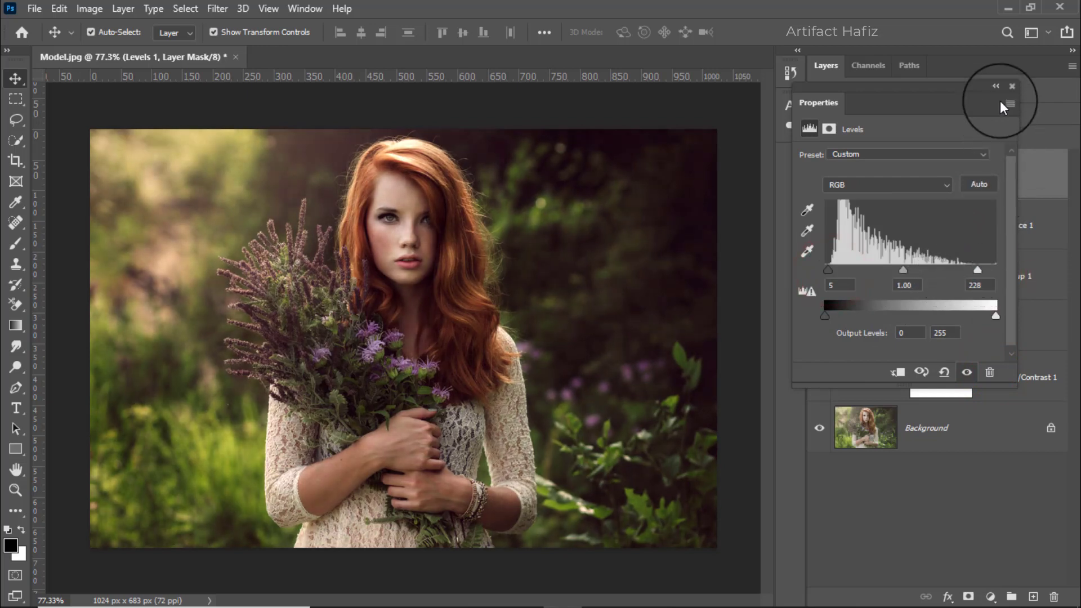
{"action": "left_click", "coordinate": [1008, 86]}
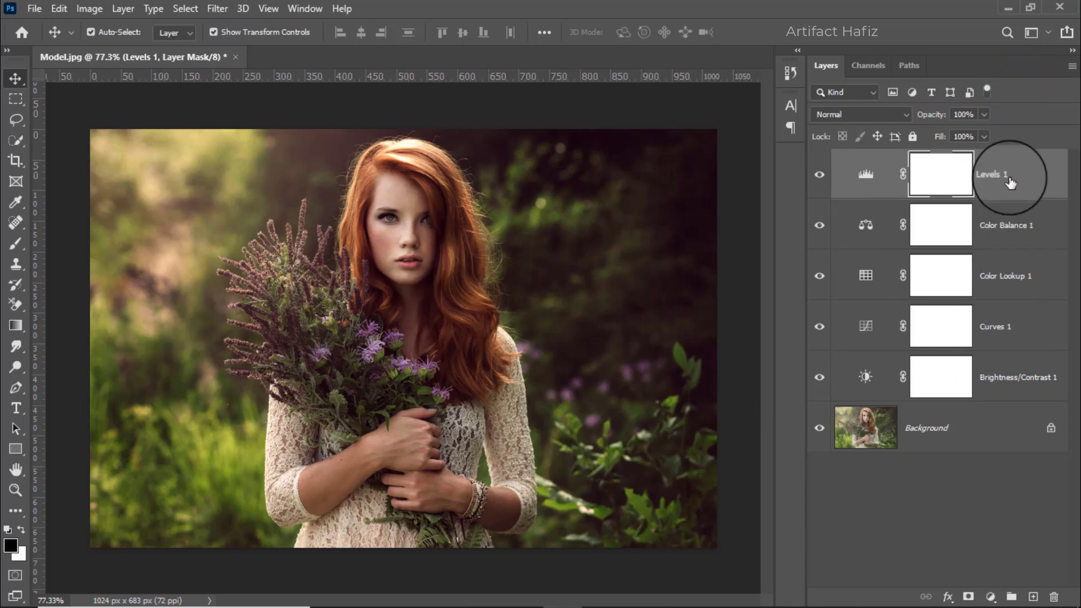
{"action": "left_click", "coordinate": [819, 428], "text": "alt"}
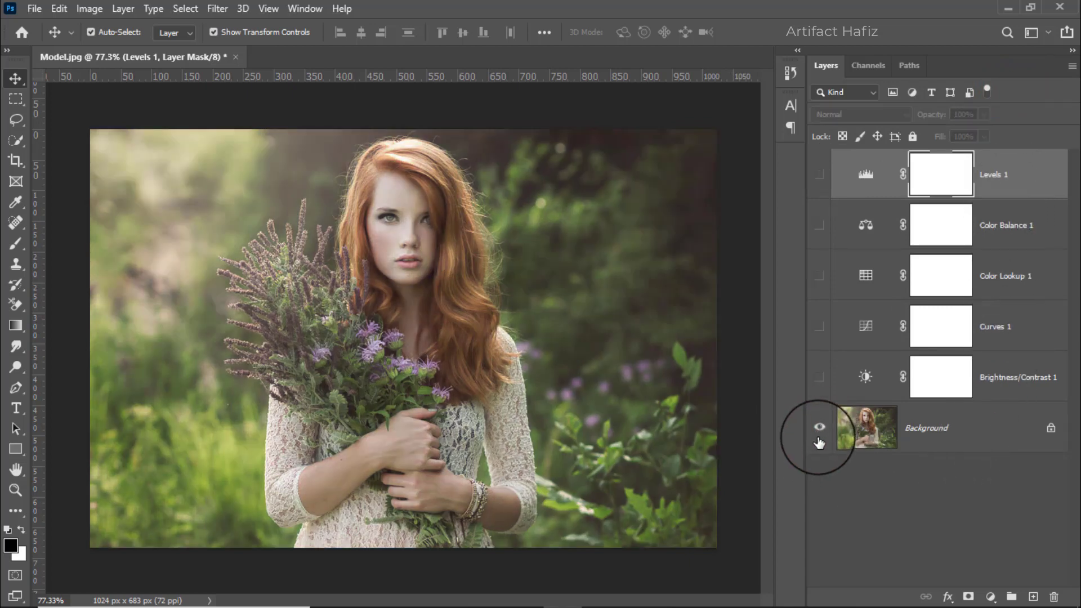
{"action": "left_click", "coordinate": [819, 429], "text": "alt"}
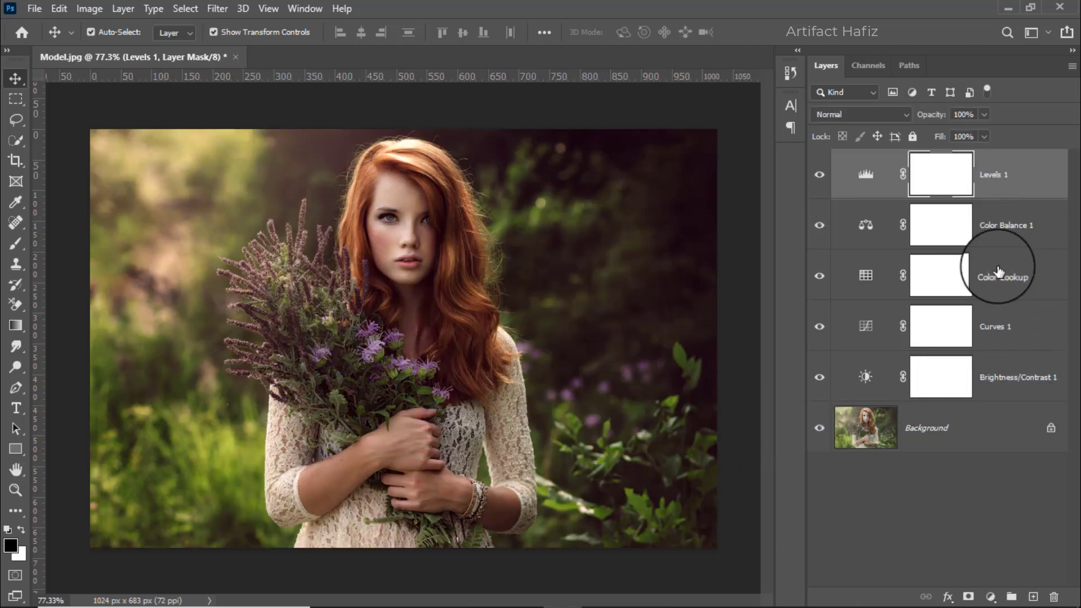
Stamp all visible layers into a new layer on top and convert it for smart filters.
{"action": "key", "text": "ctrl+alt+shift+e"}
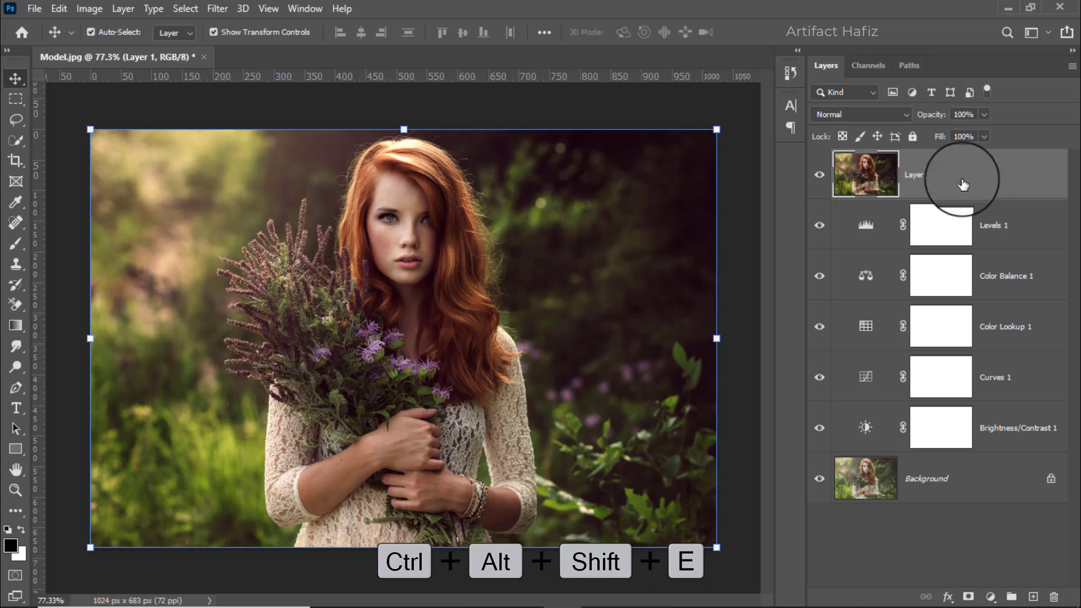
{"action": "left_click", "coordinate": [219, 12]}
{"action": "left_click", "coordinate": [245, 45]}
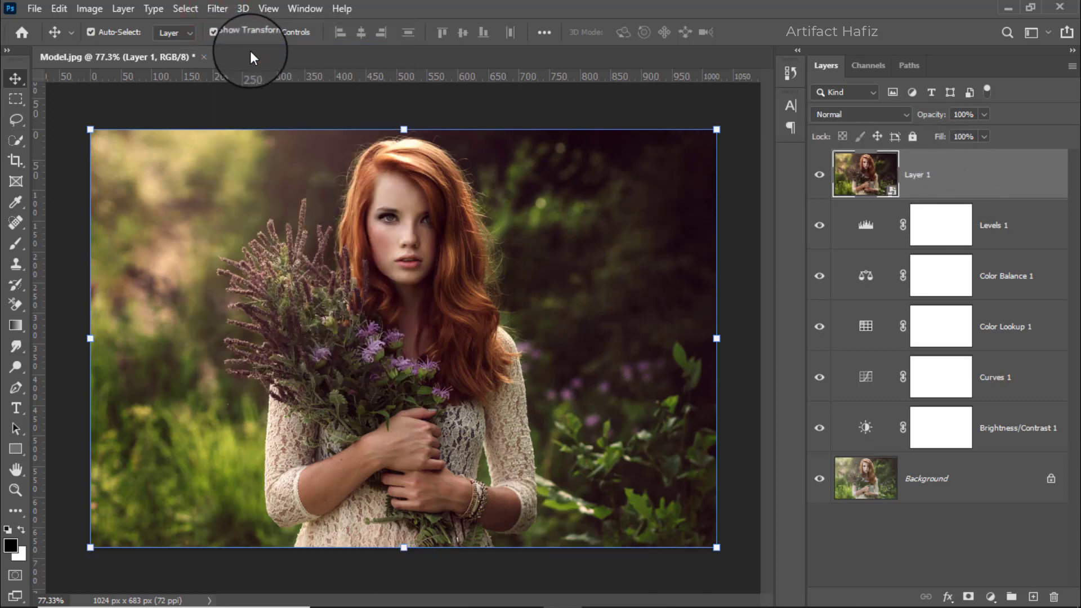
Open the Camera Raw Filter on the merged layer and set Temperature to +4 and Tint to +2.
{"action": "left_click", "coordinate": [218, 8]}
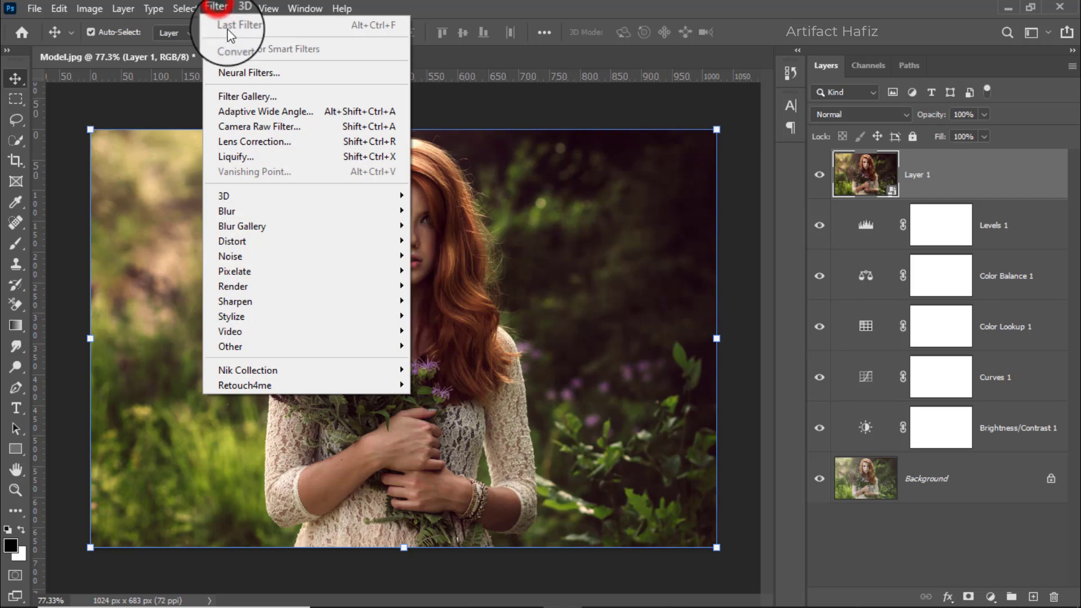
{"action": "left_click", "coordinate": [250, 125]}
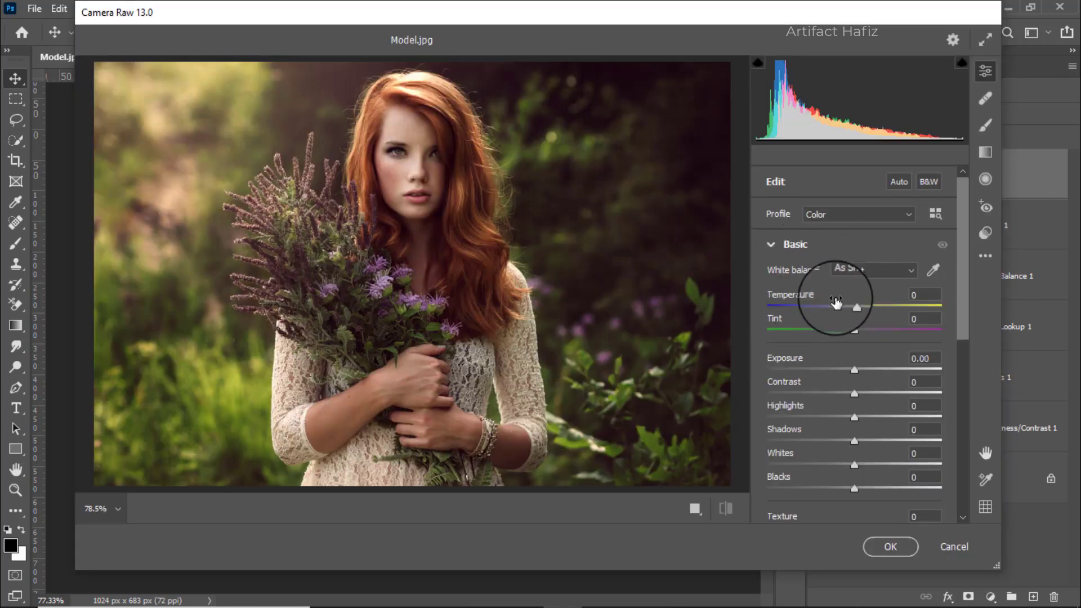
{"action": "left_click_drag", "start_coordinate": [852, 307], "coordinate": [858, 307]}
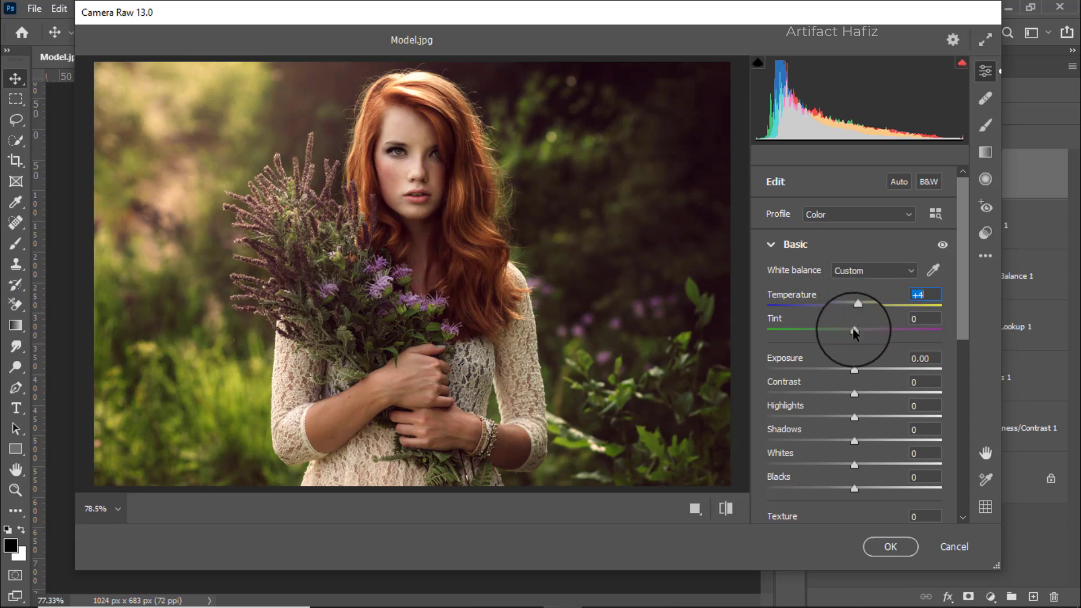
{"action": "left_click_drag", "start_coordinate": [854, 333], "coordinate": [855, 335]}
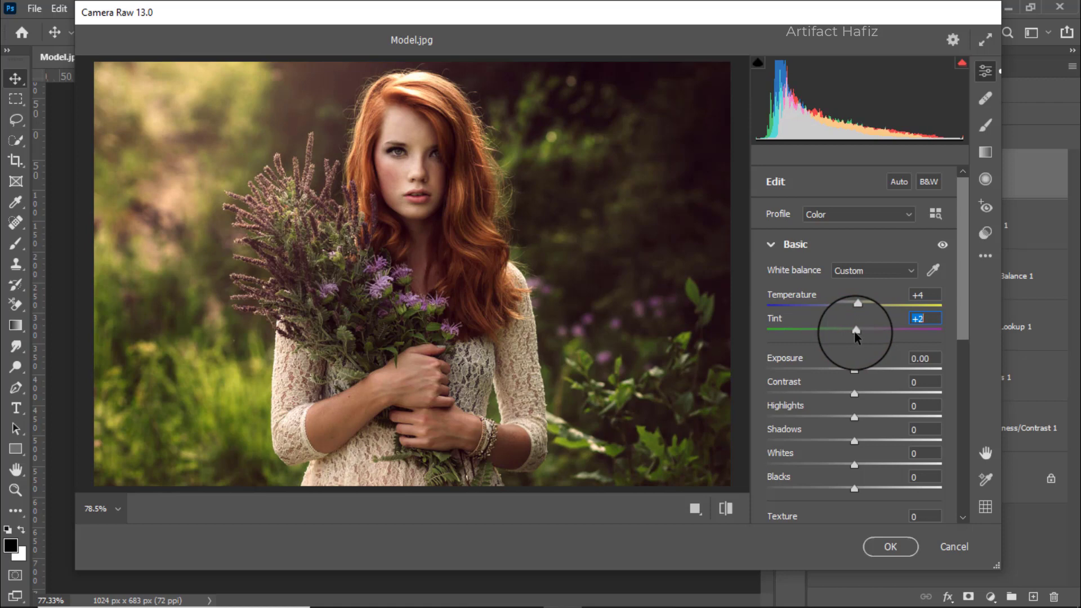
Set the Basic tone values to Exposure -0.20, Highlights -14, Shadows +8, Whites +43 and Blacks +8.
{"action": "scroll", "coordinate": [786, 340], "scroll_direction": "down", "scroll_amount": 1}
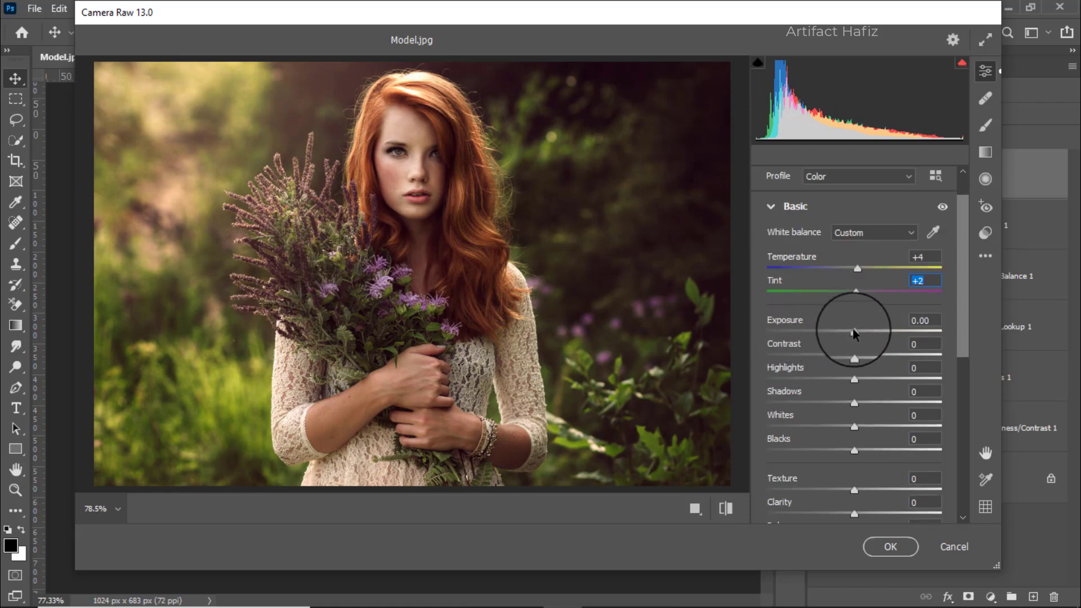
{"action": "left_click_drag", "start_coordinate": [854, 336], "coordinate": [851, 338]}
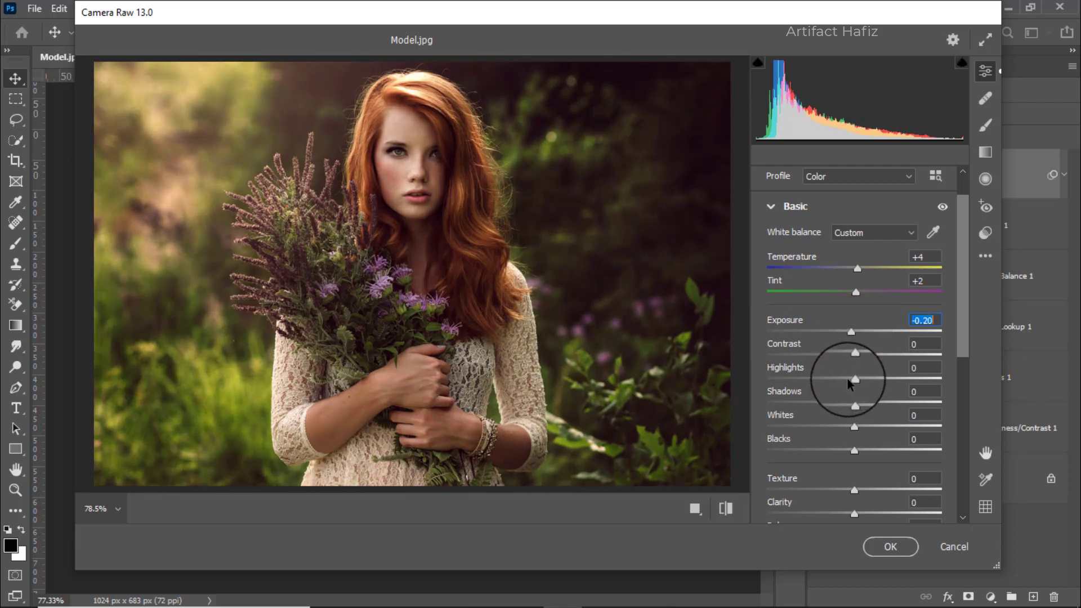
{"action": "left_click_drag", "start_coordinate": [854, 381], "coordinate": [842, 380]}
{"action": "left_click_drag", "start_coordinate": [853, 426], "coordinate": [892, 425]}
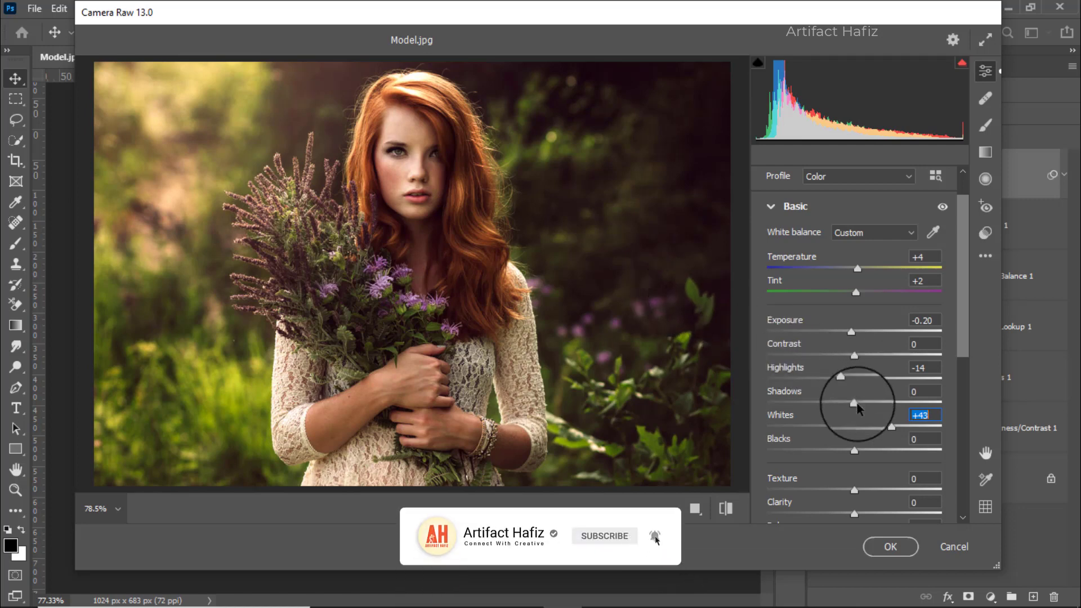
{"action": "left_click_drag", "start_coordinate": [855, 403], "coordinate": [861, 403]}
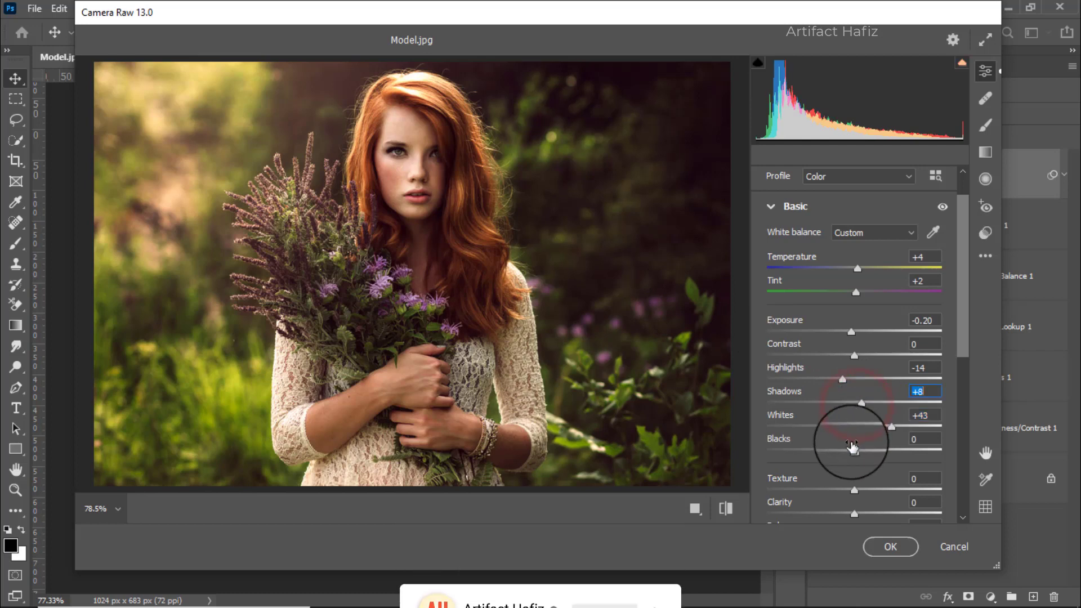
{"action": "left_click_drag", "start_coordinate": [852, 449], "coordinate": [864, 449]}
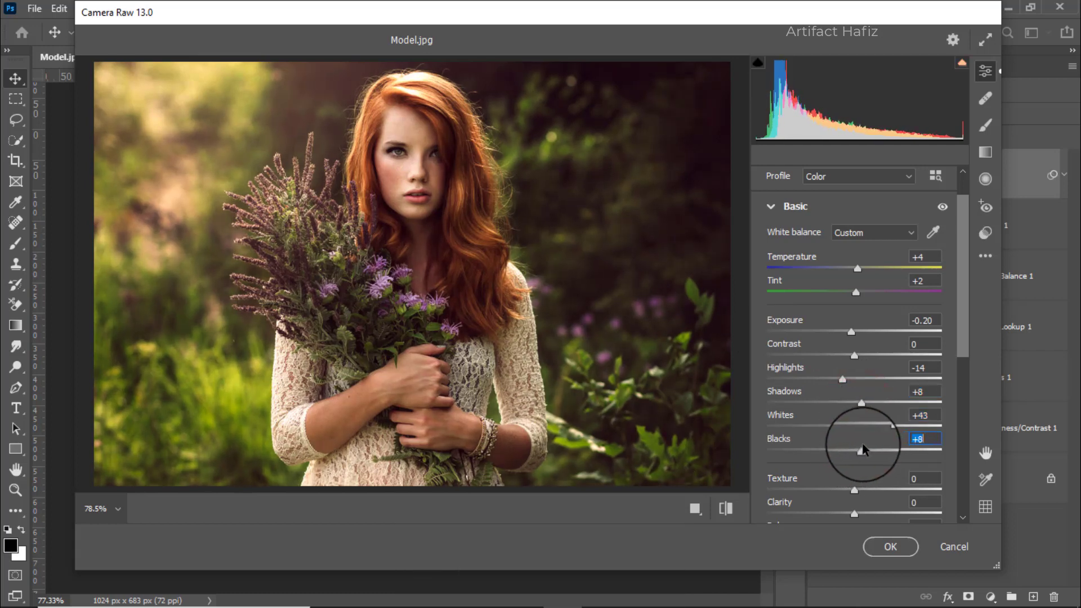
Set Texture to -5, Clarity to +5, Dehaze to +4, Vibrance to +15 and Saturation to -6.
{"action": "scroll", "coordinate": [844, 383], "scroll_direction": "down", "scroll_amount": 4}
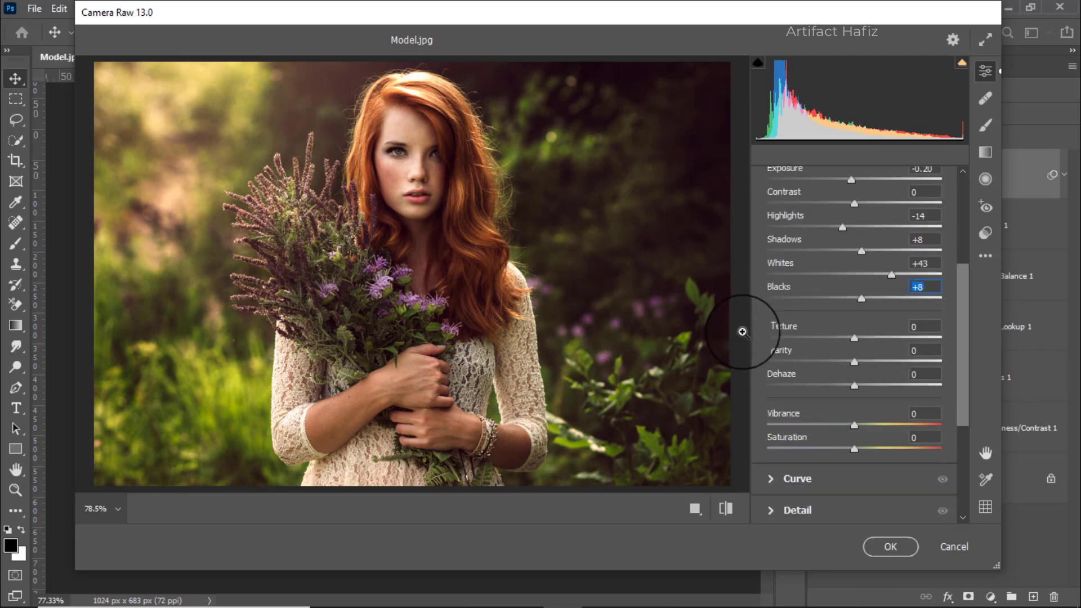
{"action": "left_click", "coordinate": [851, 339]}
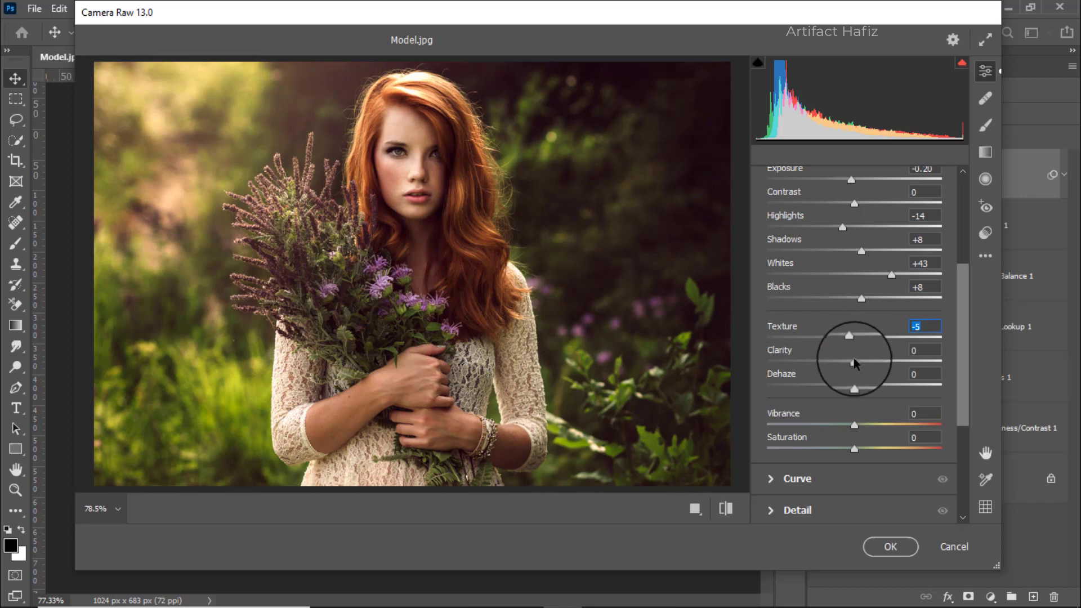
{"action": "left_click_drag", "start_coordinate": [853, 362], "coordinate": [858, 363]}
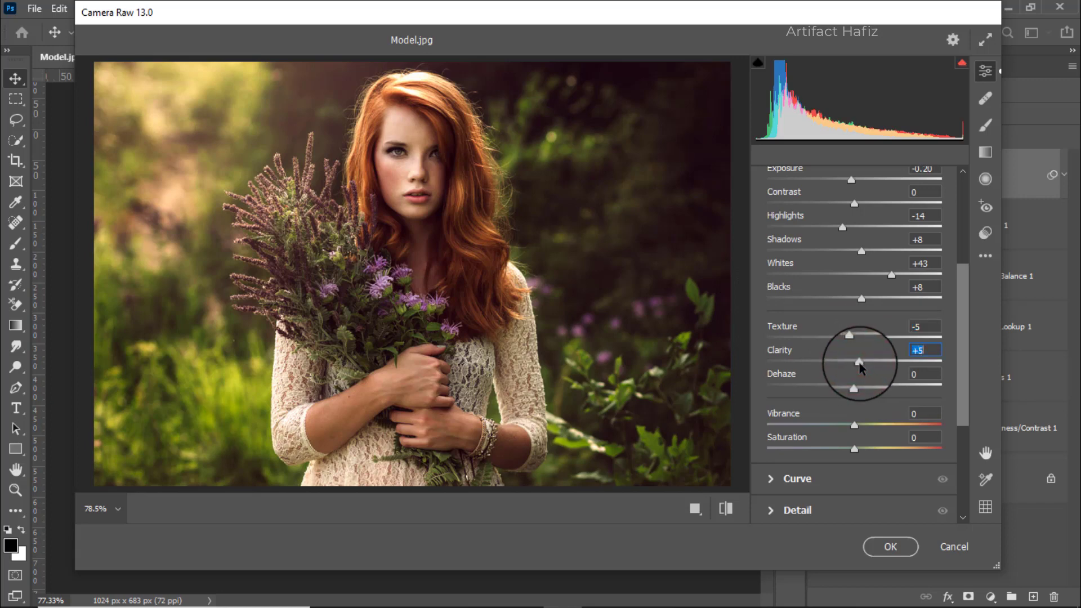
{"action": "scroll", "coordinate": [859, 366], "scroll_direction": "down", "scroll_amount": 2}
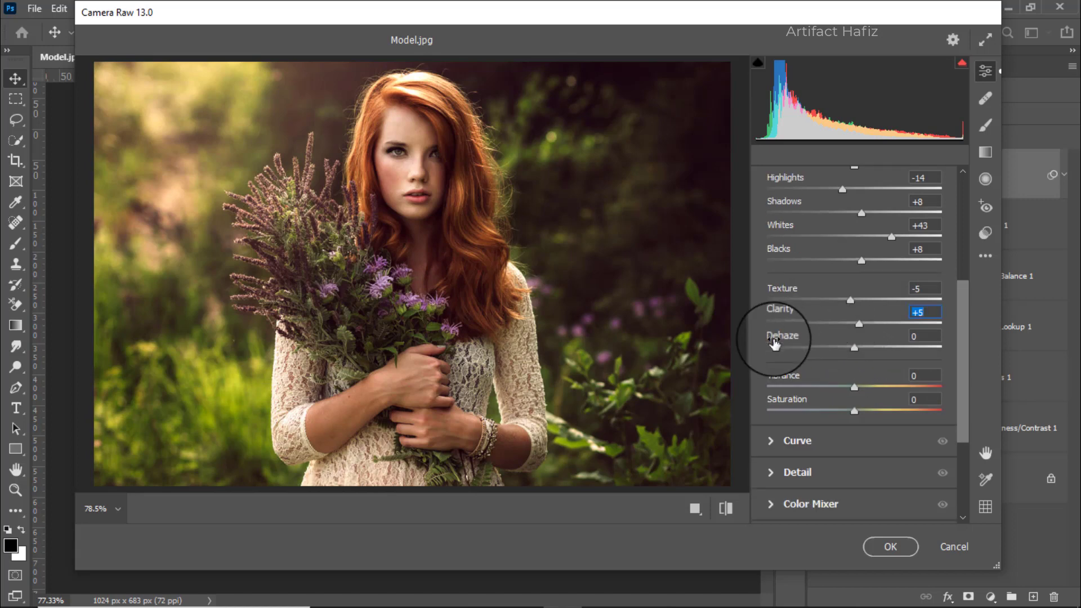
{"action": "left_click_drag", "start_coordinate": [854, 347], "coordinate": [860, 356]}
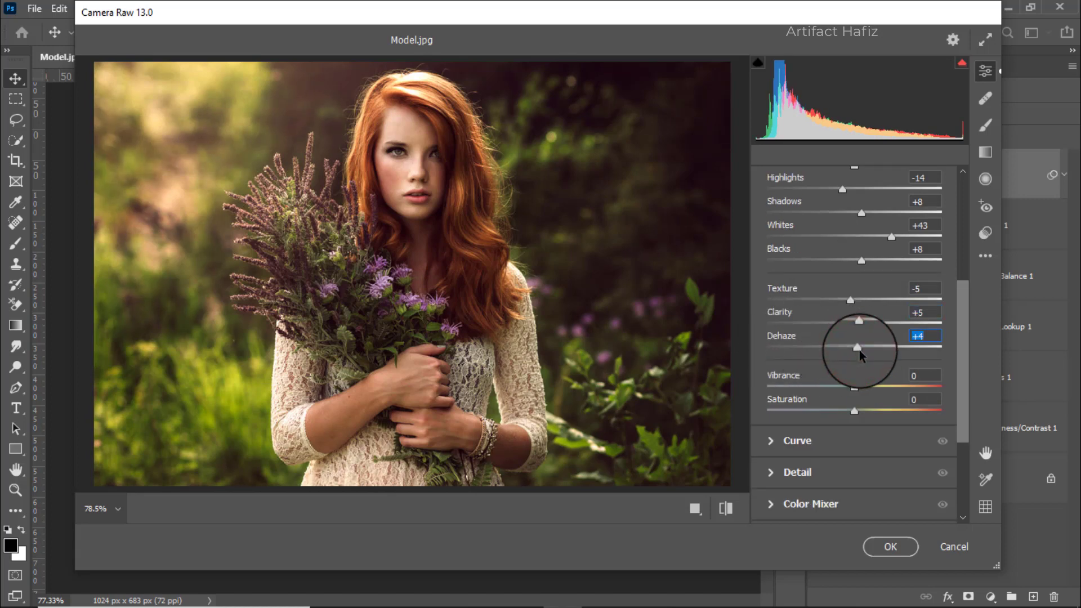
{"action": "scroll", "coordinate": [860, 352], "scroll_direction": "down", "scroll_amount": 3}
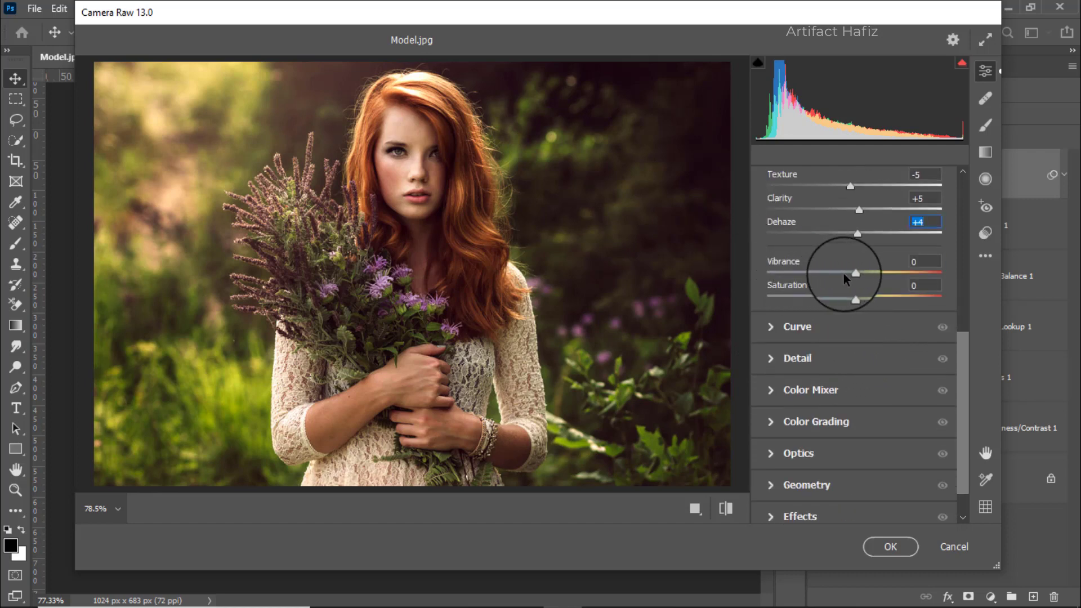
{"action": "left_click_drag", "start_coordinate": [855, 272], "coordinate": [850, 304]}
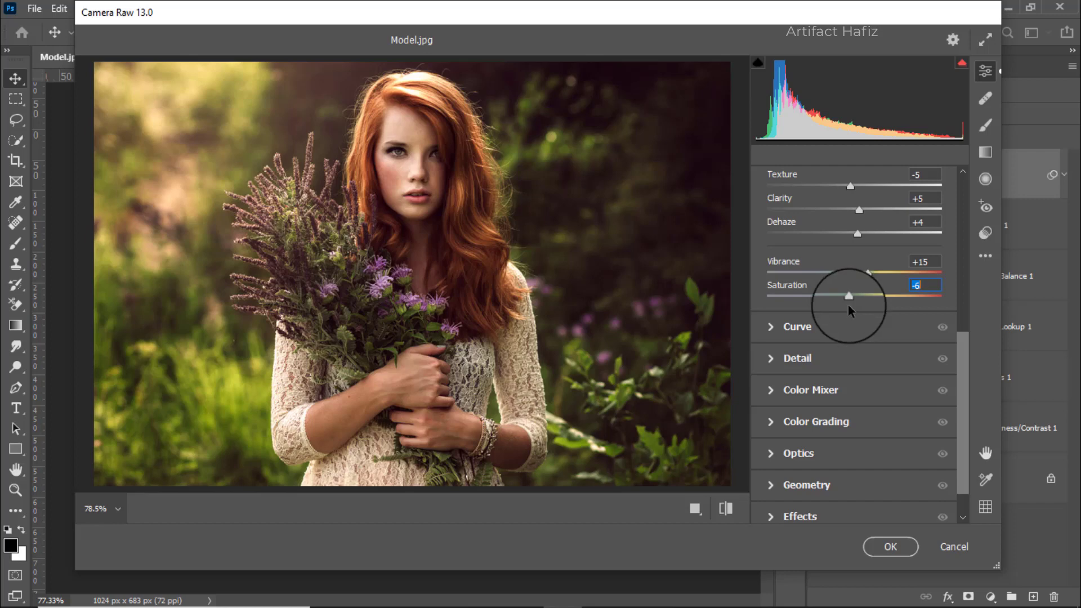
Shape the main point curve into a slight S with points at input 66, output 59 and input 190, output 197.
{"action": "scroll", "coordinate": [848, 304], "scroll_direction": "down", "scroll_amount": 1}
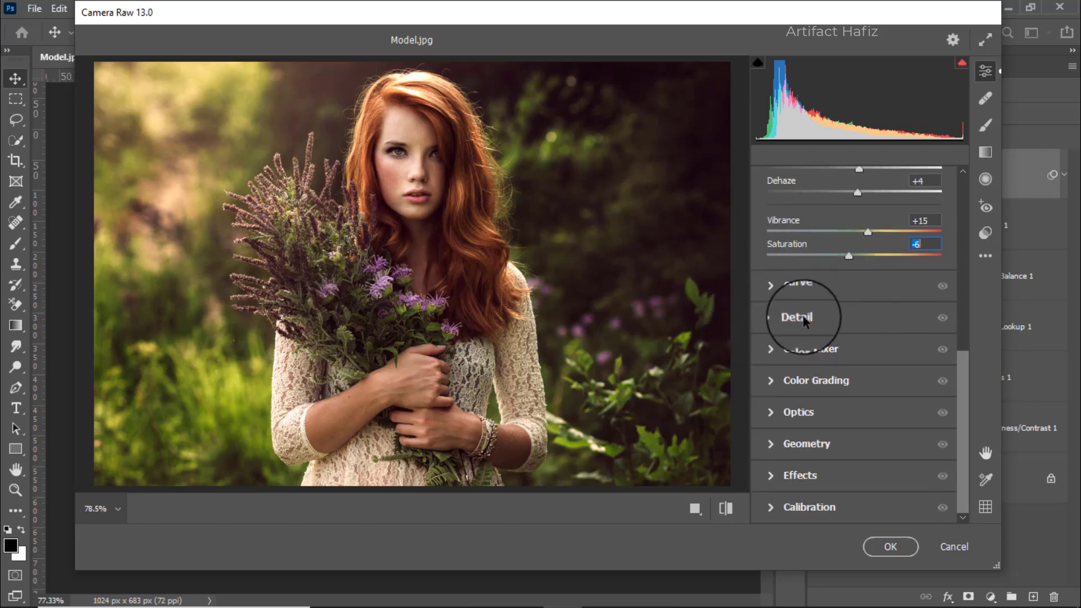
{"action": "left_click", "coordinate": [784, 277]}
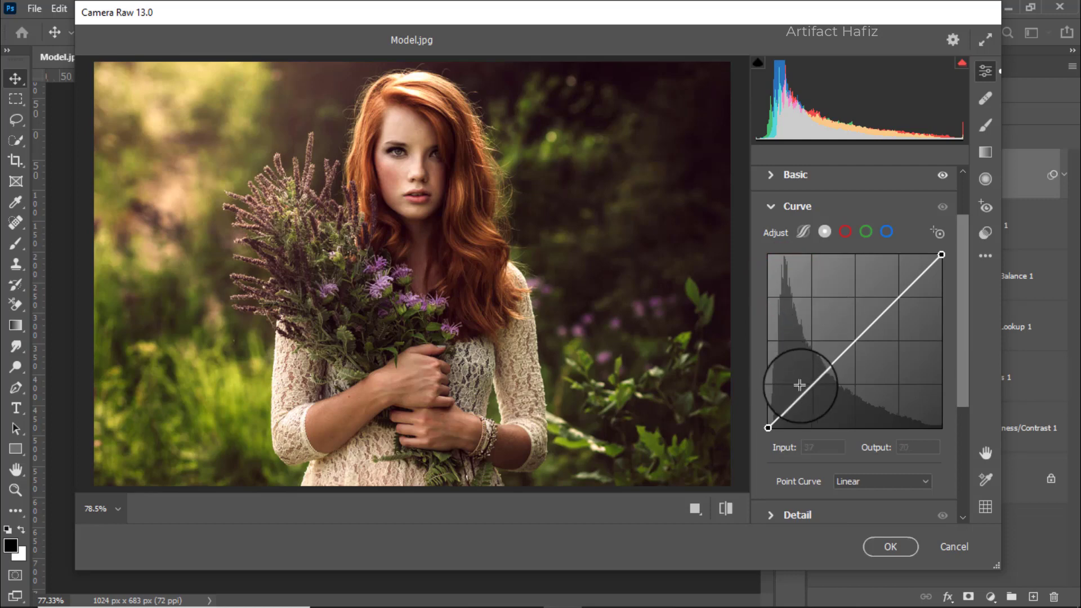
{"action": "left_click_drag", "start_coordinate": [815, 382], "coordinate": [813, 387]}
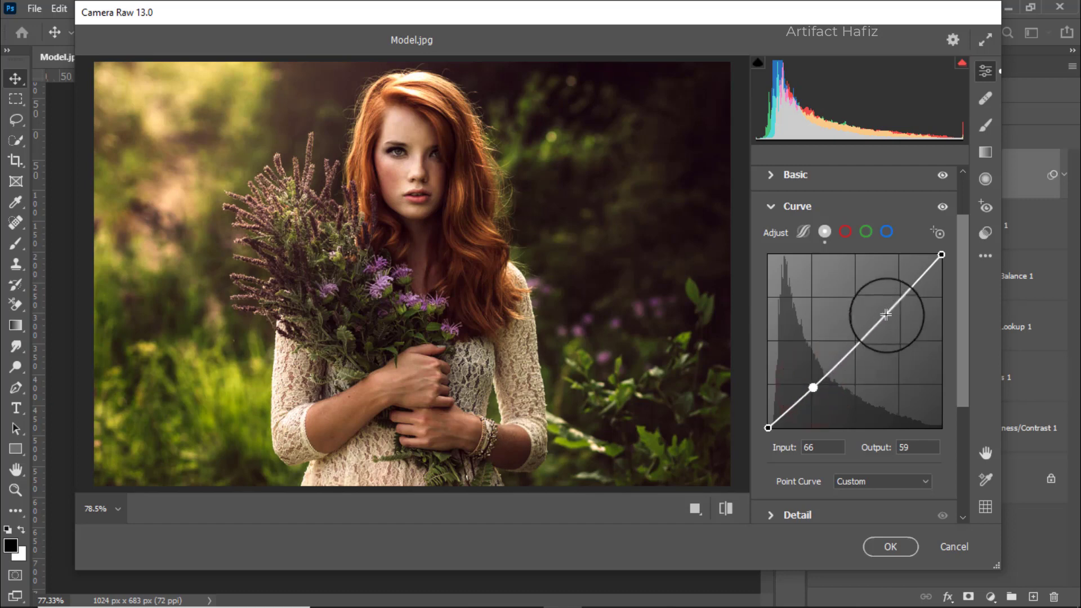
{"action": "left_click_drag", "start_coordinate": [901, 299], "coordinate": [896, 294]}
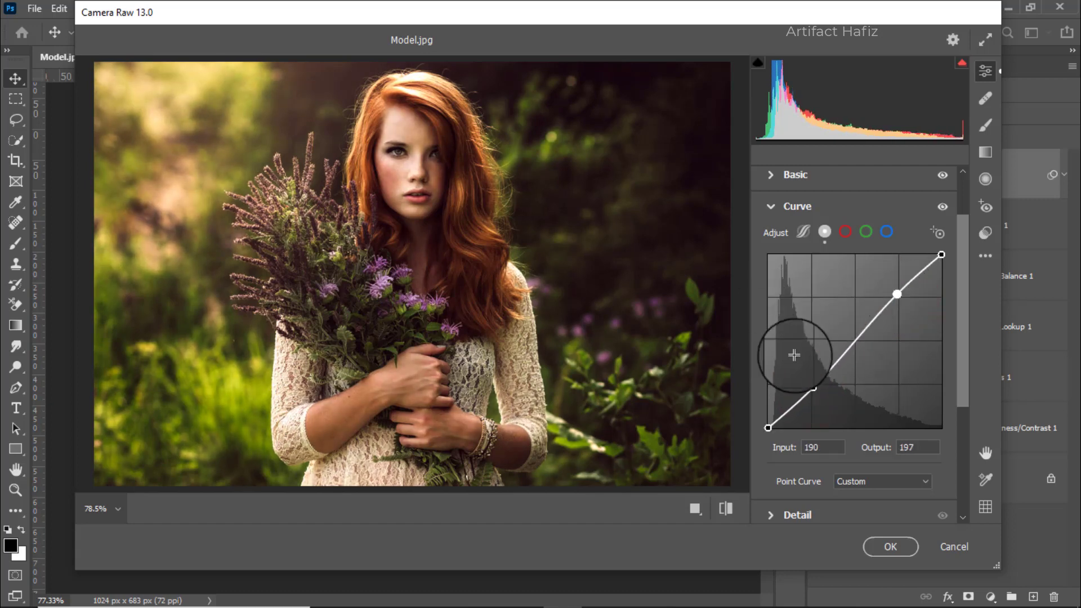
Add a slight S-curve to the red channel with points at input 66, output 58 and input 187, output 198.
{"action": "left_click", "coordinate": [846, 231]}
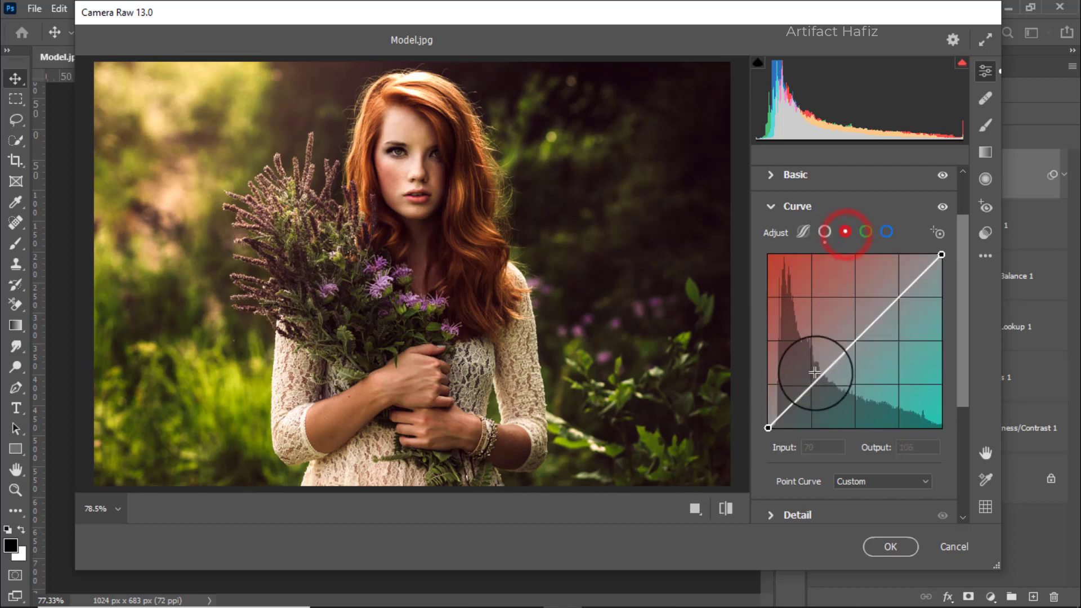
{"action": "left_click_drag", "start_coordinate": [809, 383], "coordinate": [813, 389]}
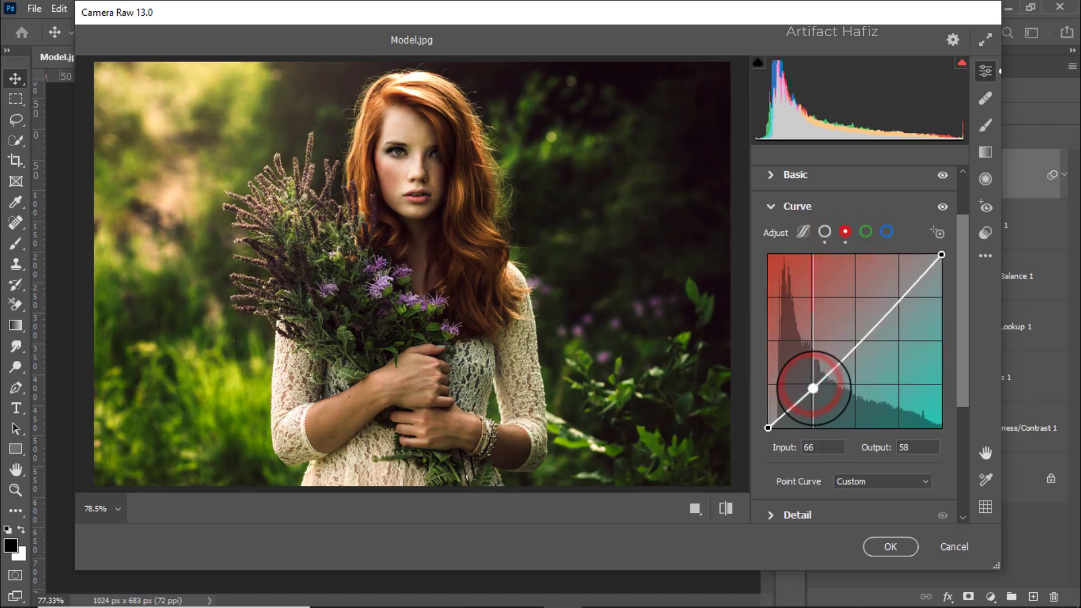
{"action": "left_click_drag", "start_coordinate": [897, 297], "coordinate": [895, 294]}
Lower the shadows and lift the highlights on the green and blue channel curves, with the blue highlight point at input 191, output 202.
{"action": "left_click", "coordinate": [861, 234]}
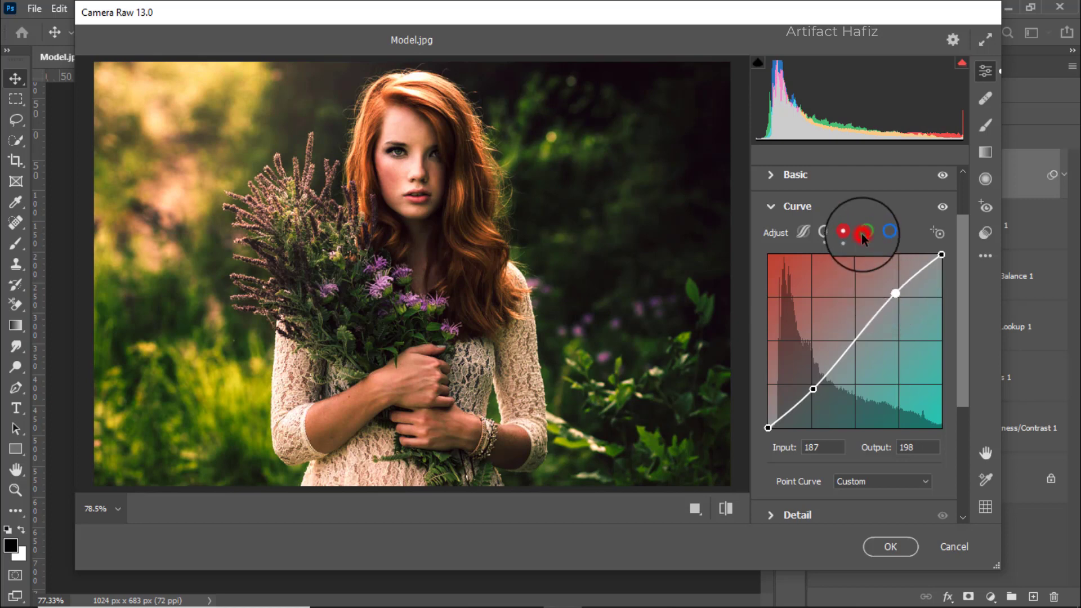
{"action": "left_click_drag", "start_coordinate": [811, 381], "coordinate": [814, 389]}
{"action": "left_click_drag", "start_coordinate": [898, 292], "coordinate": [895, 291]}
{"action": "left_click", "coordinate": [888, 235]}
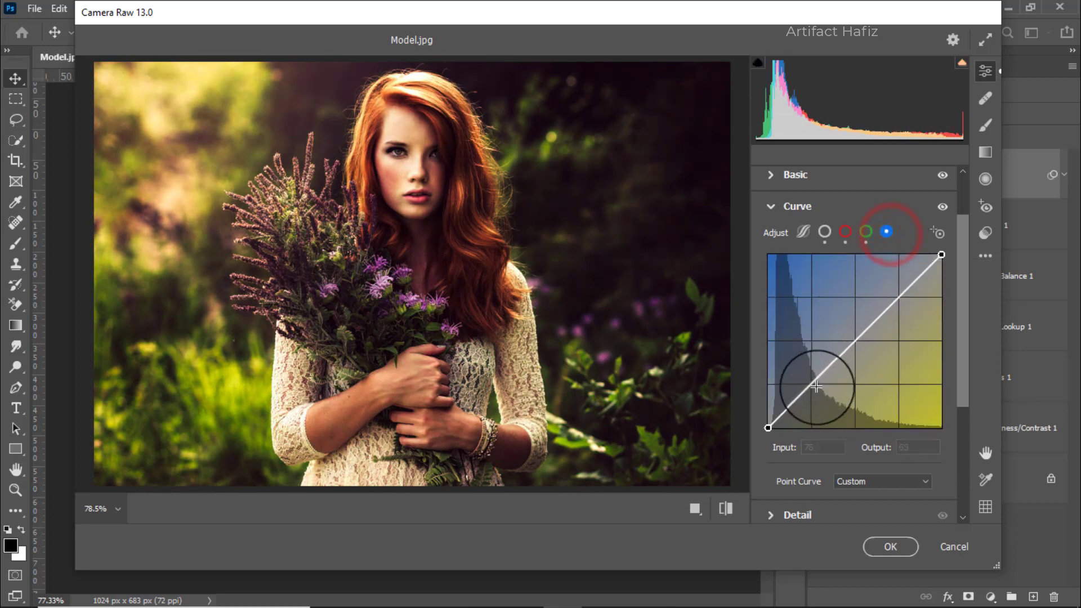
{"action": "left_click_drag", "start_coordinate": [815, 381], "coordinate": [814, 388]}
{"action": "left_click_drag", "start_coordinate": [898, 295], "coordinate": [897, 291]}
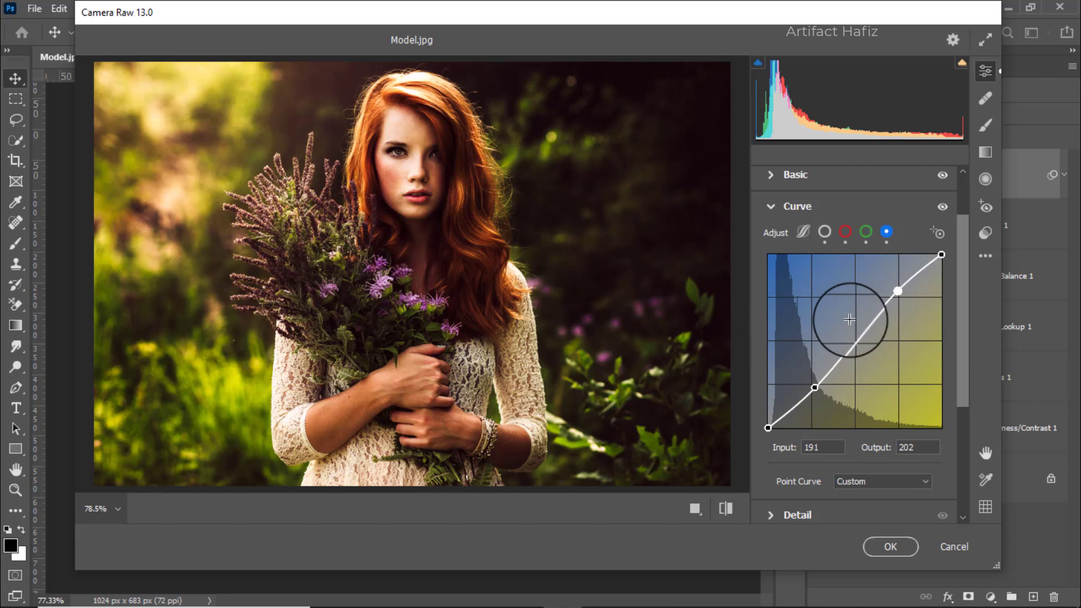
Set the Detail values to Sharpening 3, Noise Reduction 10 and Color Noise Reduction 20.
{"action": "scroll", "coordinate": [849, 319], "scroll_direction": "down", "scroll_amount": 3}
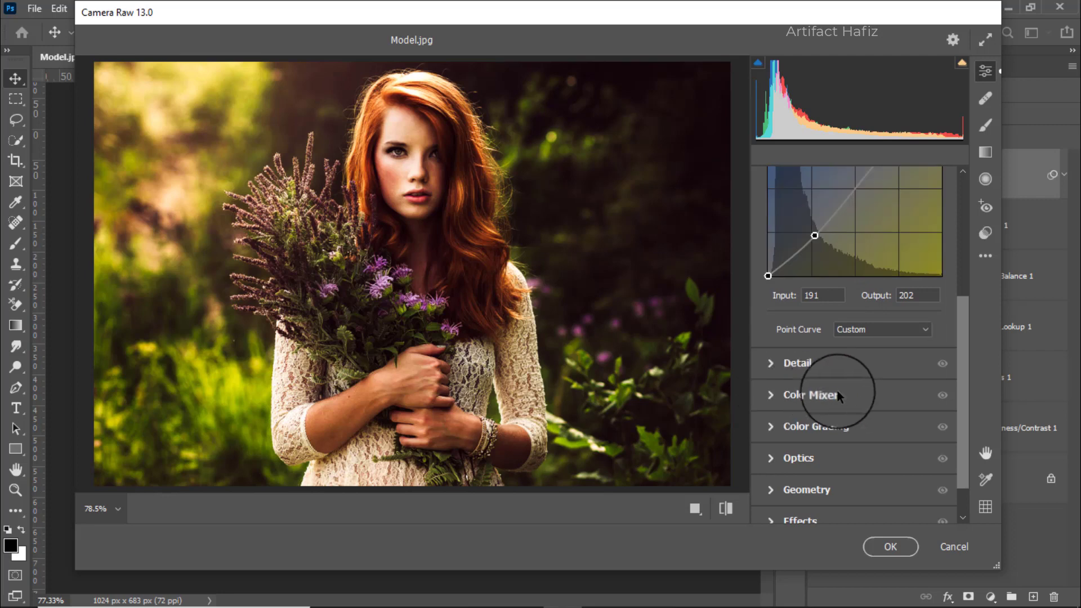
{"action": "left_click", "coordinate": [800, 364]}
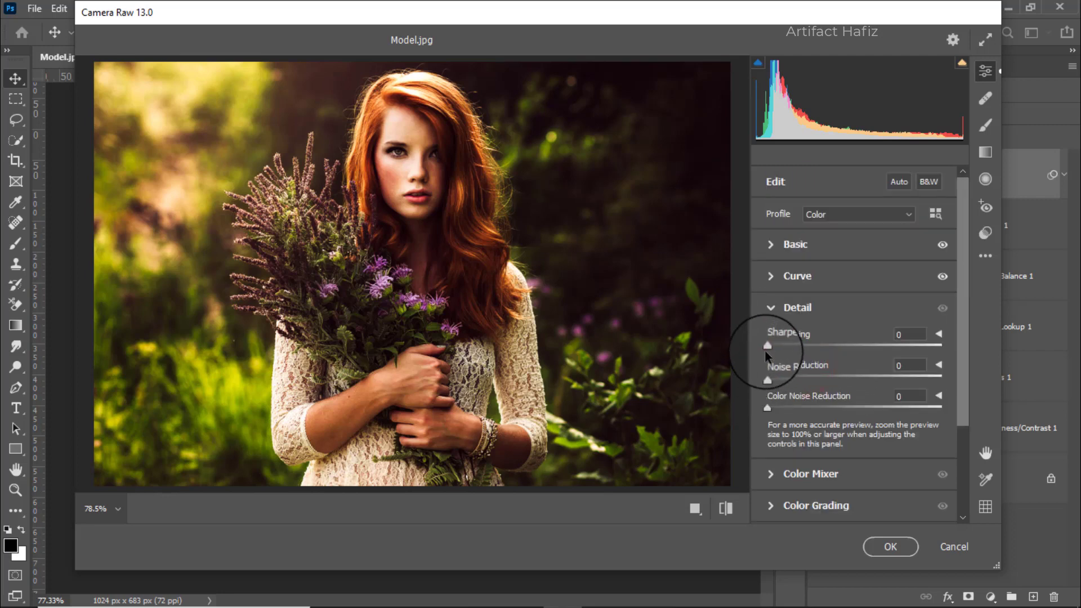
{"action": "left_click_drag", "start_coordinate": [767, 349], "coordinate": [784, 383]}
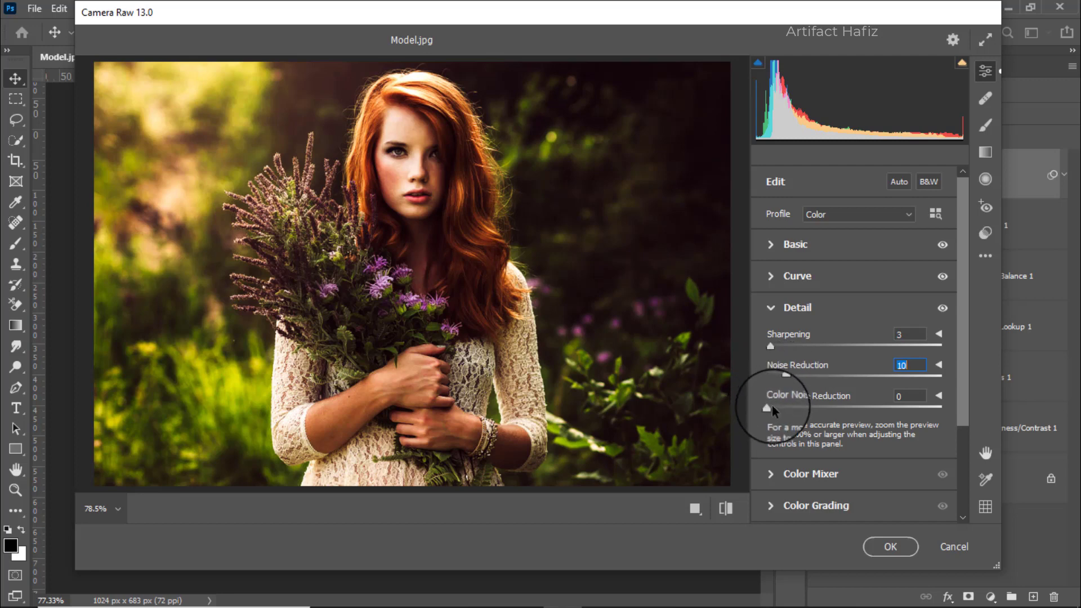
{"action": "left_click_drag", "start_coordinate": [770, 408], "coordinate": [805, 407]}
Set the Color Mixer HSL saturation to Reds +7, Oranges +3, Yellows -57, Greens -61, Aquas +5 and Blues +10.
{"action": "scroll", "coordinate": [810, 388], "scroll_direction": "down", "scroll_amount": 3}
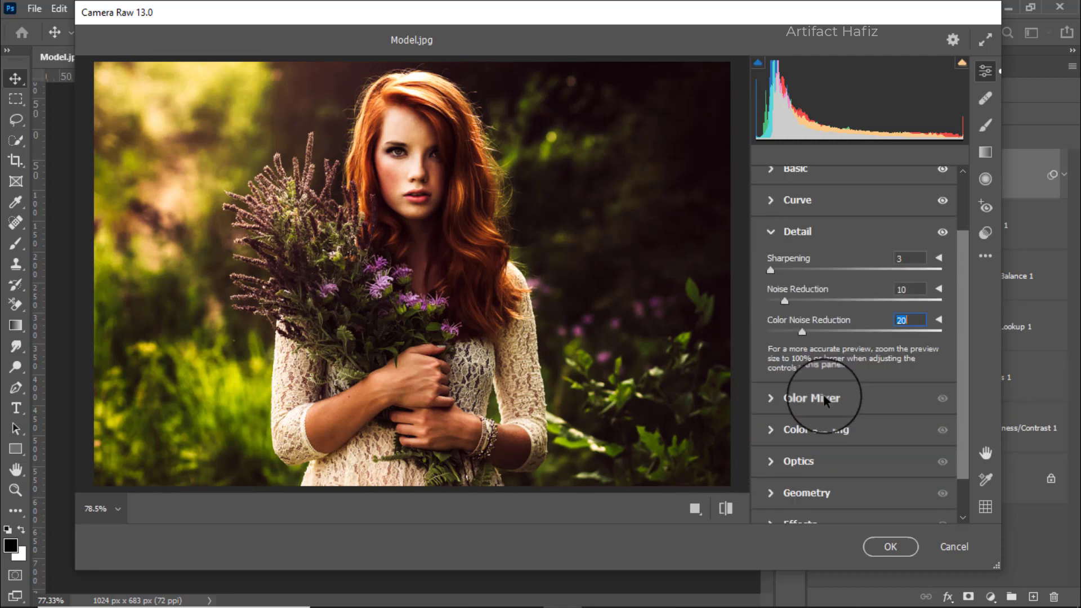
{"action": "left_click", "coordinate": [806, 366]}
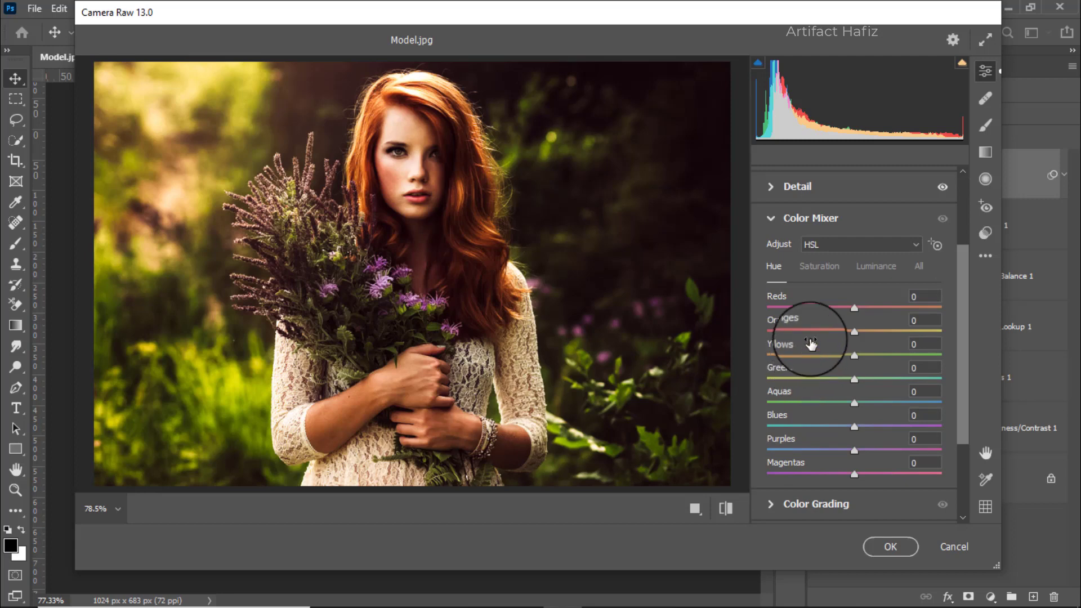
{"action": "left_click", "coordinate": [820, 265]}
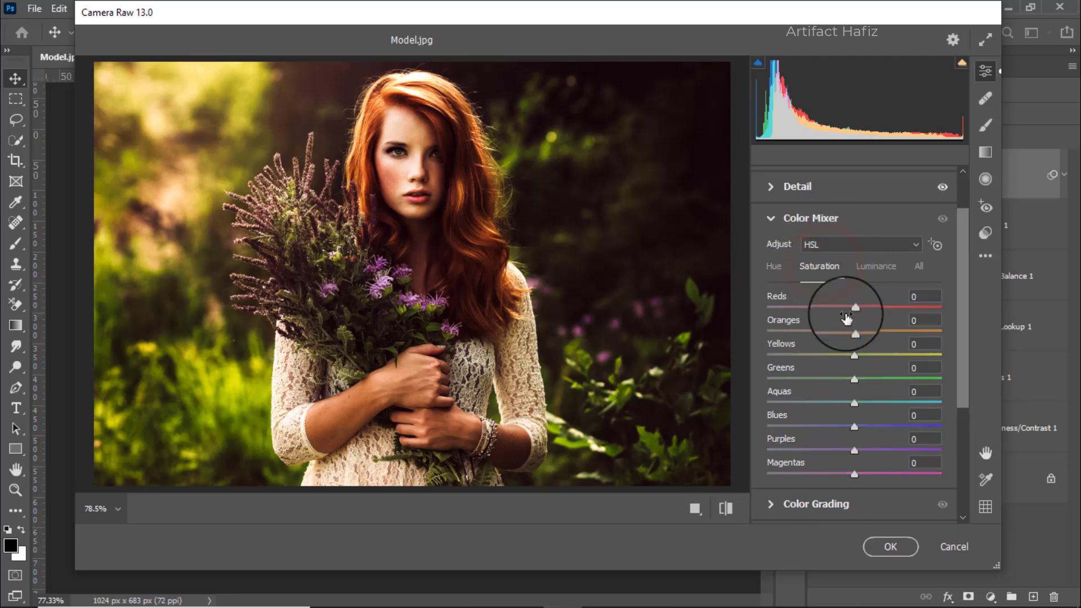
{"action": "left_click_drag", "start_coordinate": [851, 307], "coordinate": [857, 306]}
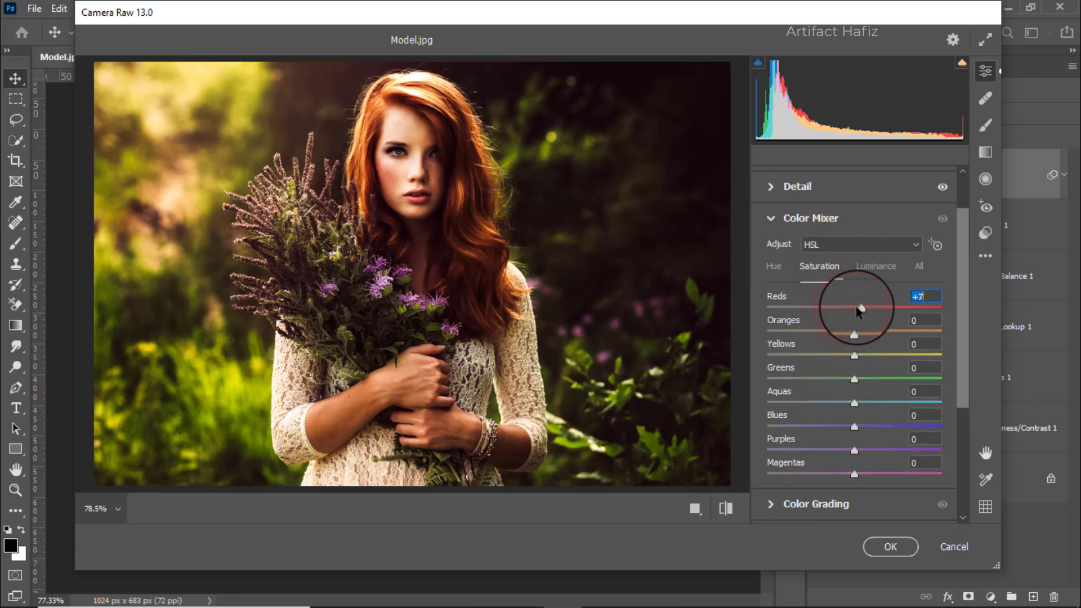
{"action": "left_click", "coordinate": [855, 332]}
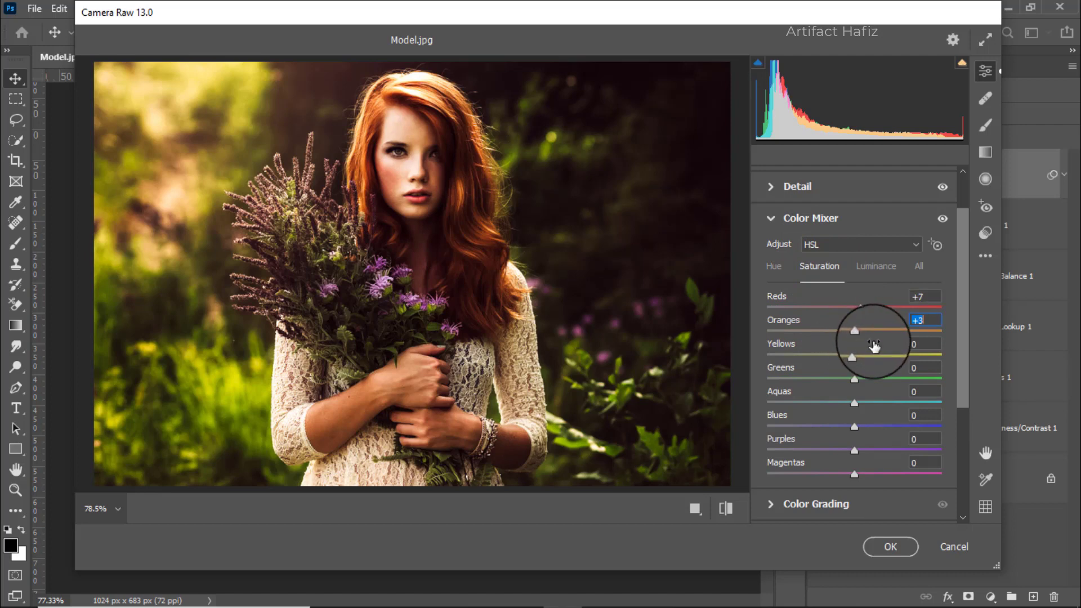
{"action": "left_click_drag", "start_coordinate": [851, 355], "coordinate": [801, 356]}
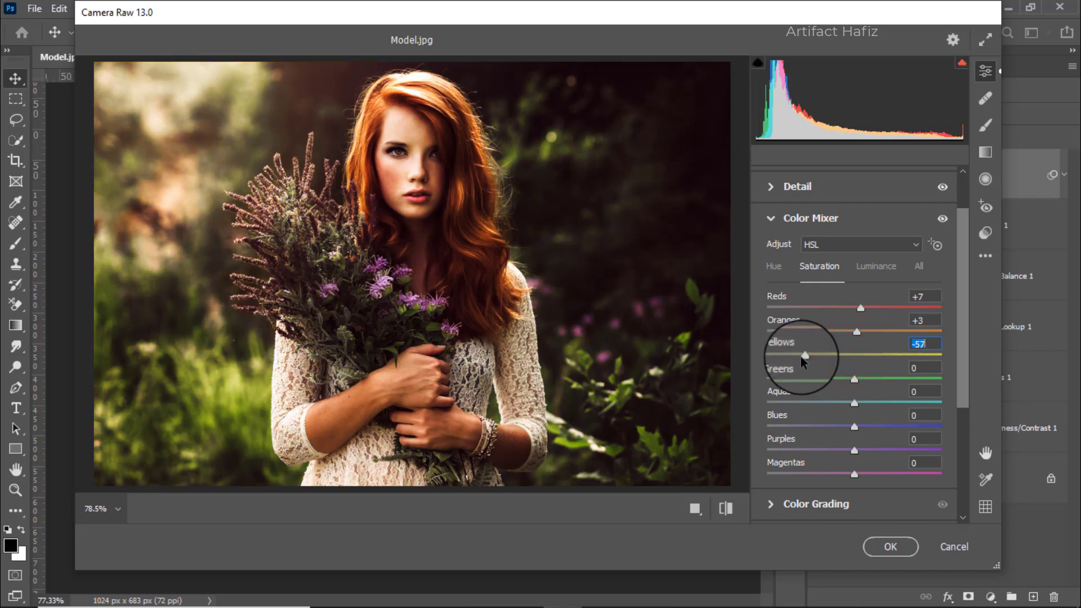
{"action": "left_click_drag", "start_coordinate": [854, 379], "coordinate": [802, 383]}
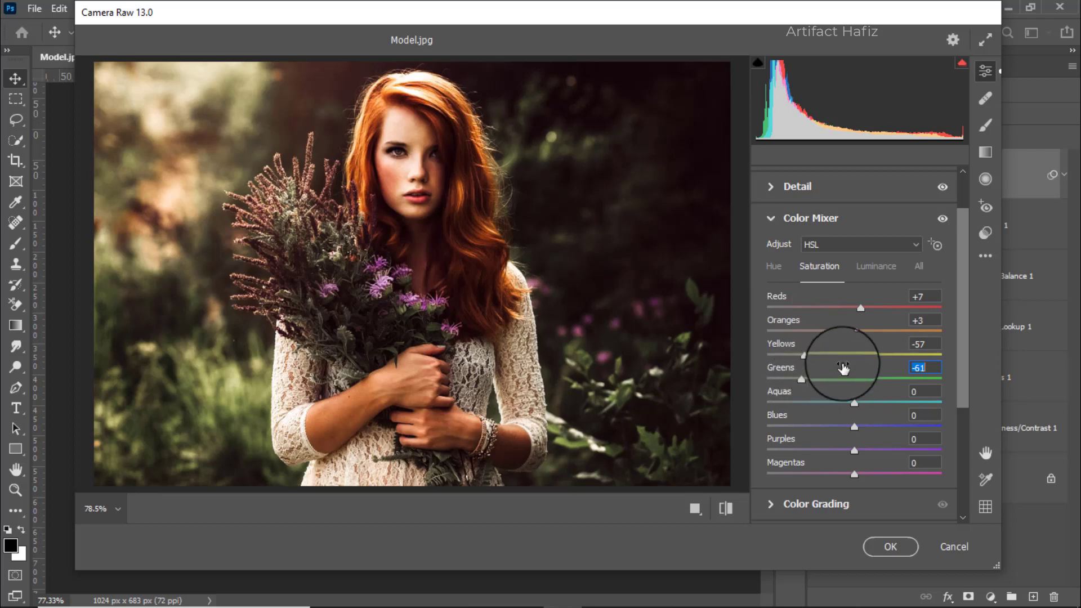
{"action": "scroll", "coordinate": [842, 367], "scroll_direction": "down", "scroll_amount": 1}
{"action": "left_click_drag", "start_coordinate": [855, 367], "coordinate": [859, 363]}
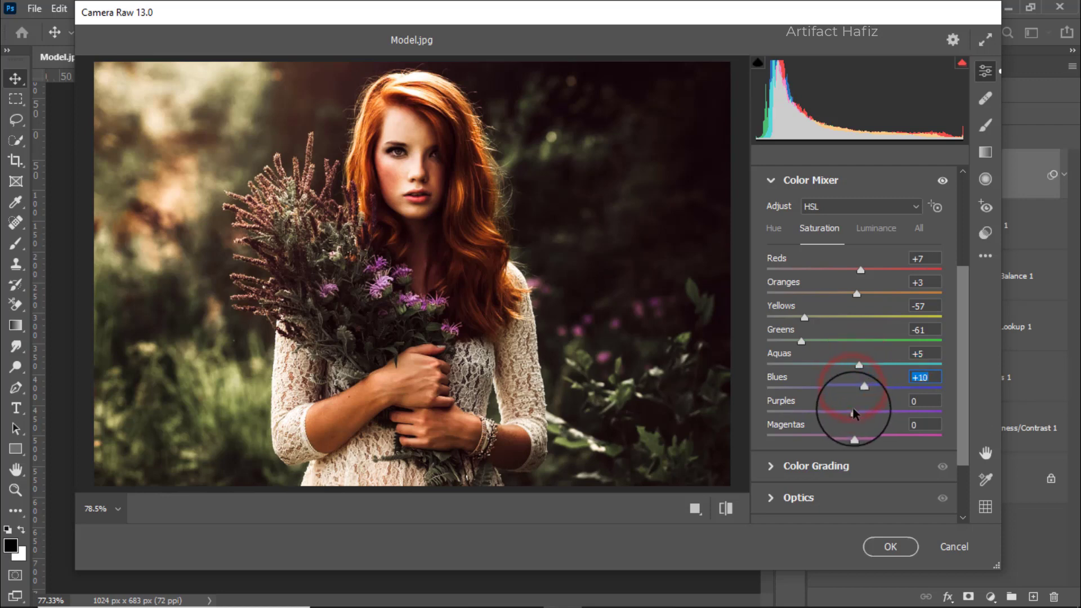
Set the Color Mixer HSL luminance to Oranges +2 and Reds +5.
{"action": "left_click", "coordinate": [882, 232]}
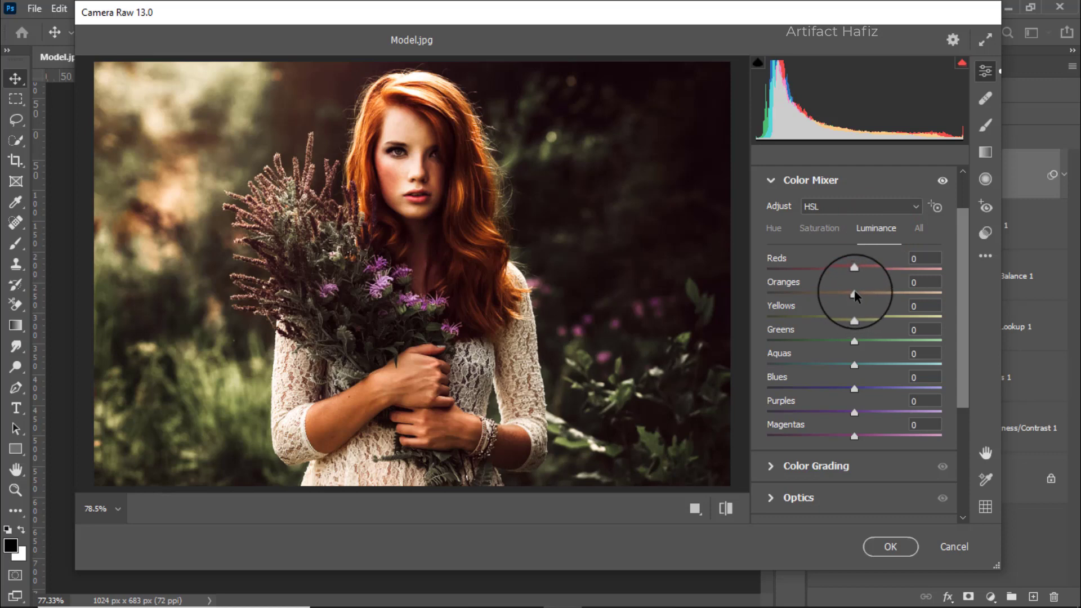
{"action": "left_click_drag", "start_coordinate": [855, 293], "coordinate": [858, 295]}
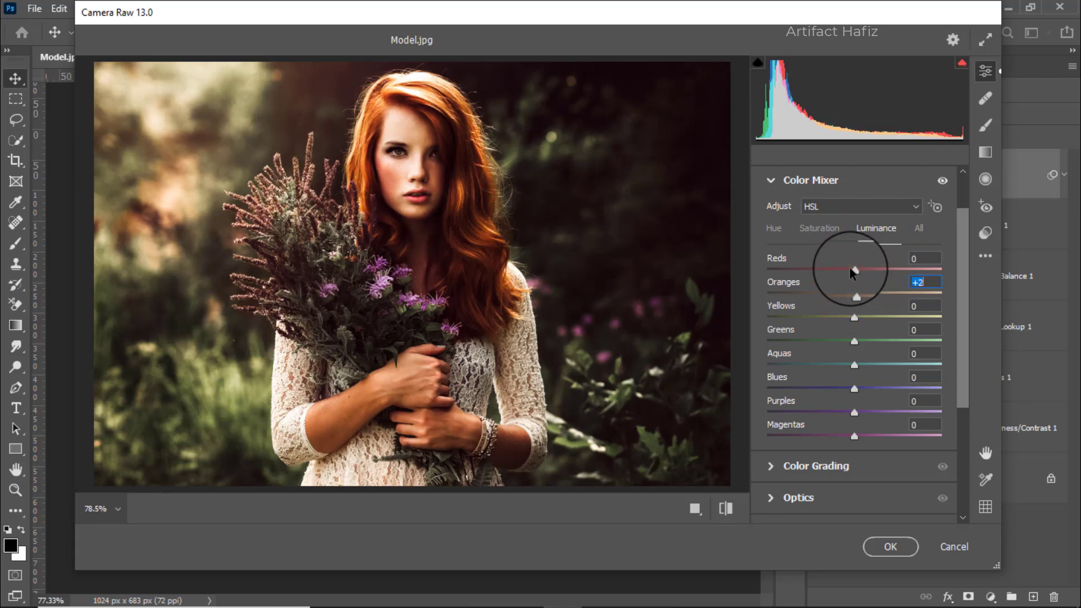
{"action": "left_click_drag", "start_coordinate": [854, 266], "coordinate": [857, 271]}
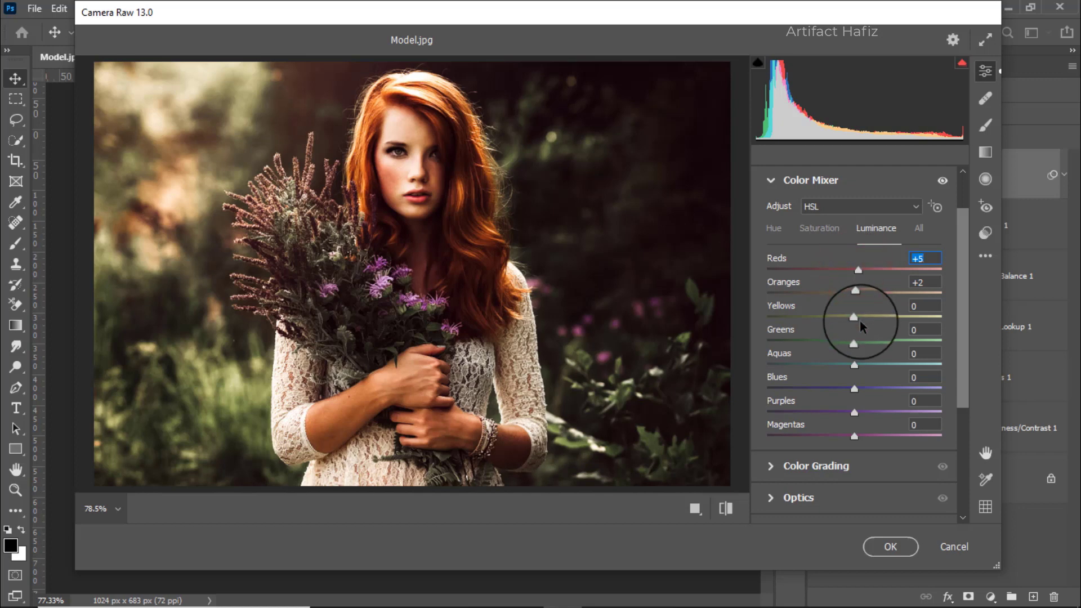
Set the Color Mixer luminance to Yellows +7, Greens +15, Aquas +8 and Blues +8, and the hue to Yellows -84 and Greens -95.
{"action": "left_click_drag", "start_coordinate": [858, 318], "coordinate": [863, 388]}
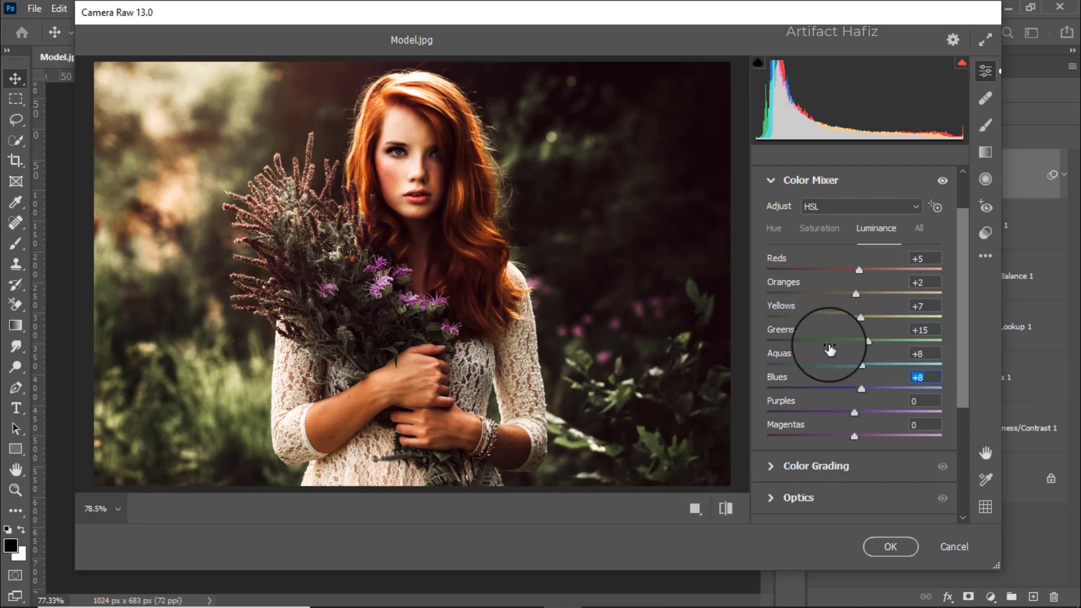
{"action": "left_click", "coordinate": [772, 229]}
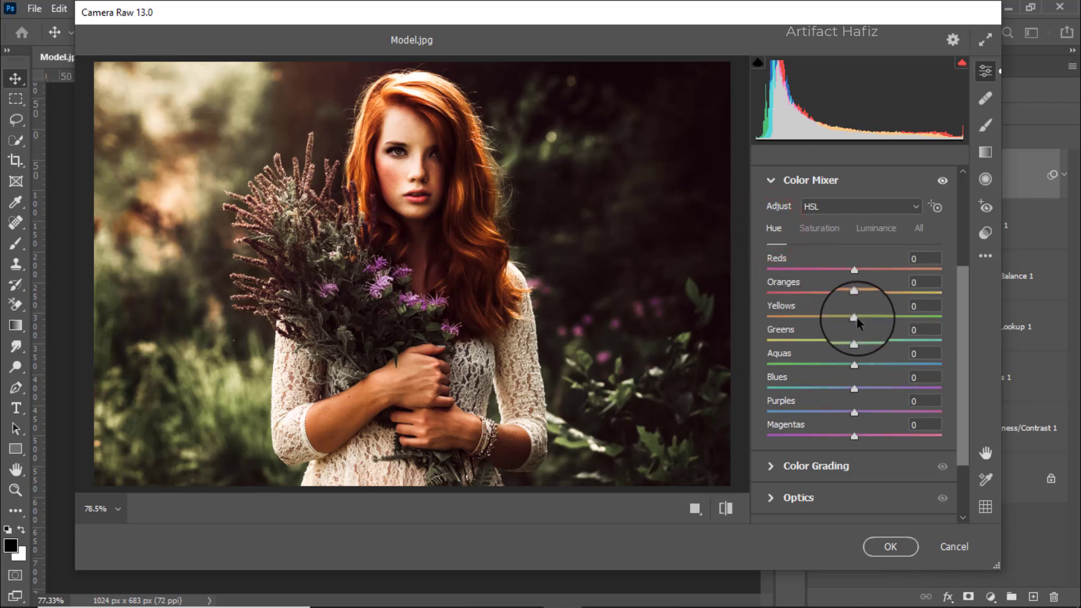
{"action": "left_click_drag", "start_coordinate": [852, 317], "coordinate": [796, 320]}
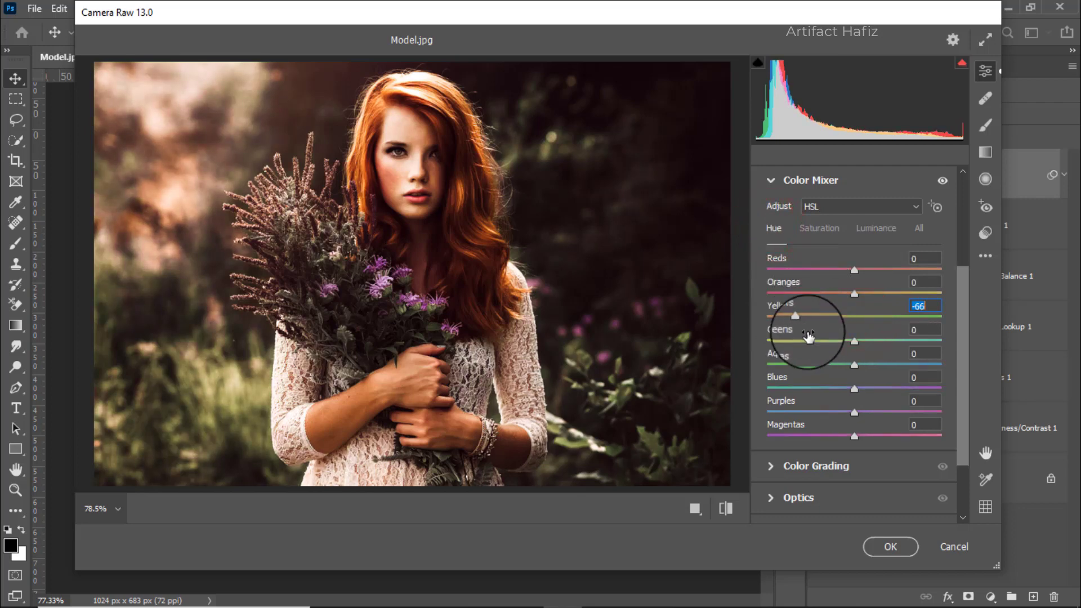
{"action": "left_click_drag", "start_coordinate": [853, 341], "coordinate": [775, 345]}
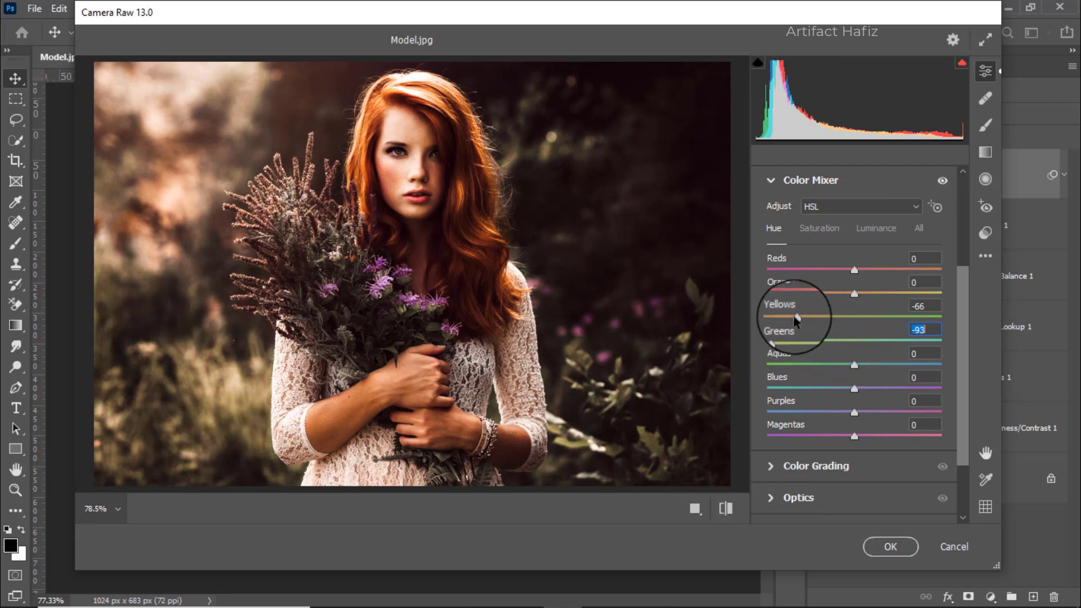
{"action": "left_click_drag", "start_coordinate": [797, 316], "coordinate": [770, 342]}
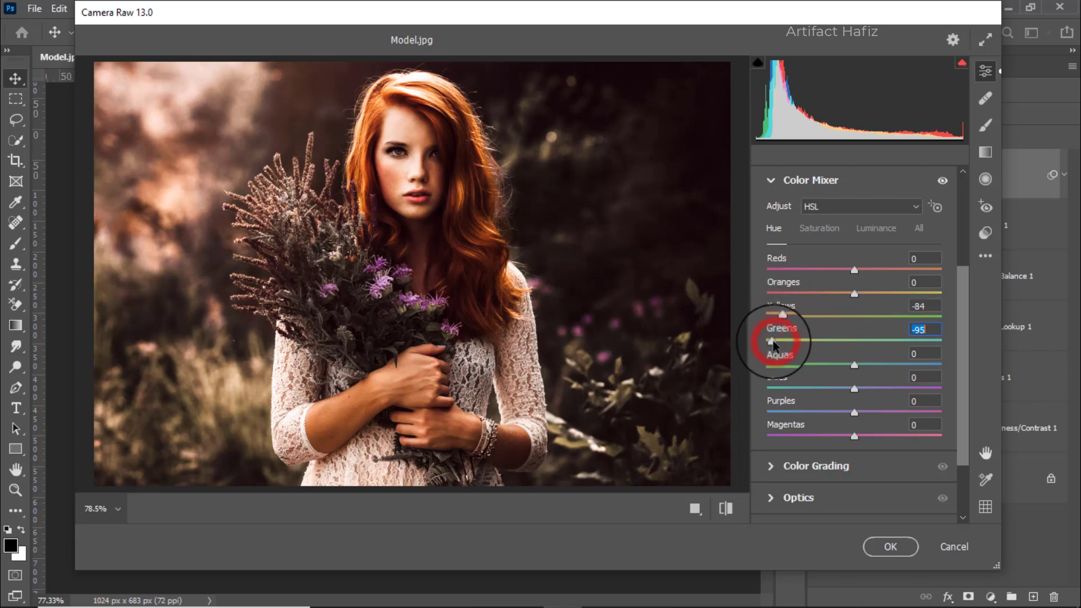
In Color Grading, tint the shadows blue with hue 249, saturation 13, the highlights orange with hue 32, saturation 13, and slightly shift the midtones.
{"action": "scroll", "coordinate": [831, 350], "scroll_direction": "down", "scroll_amount": 3}
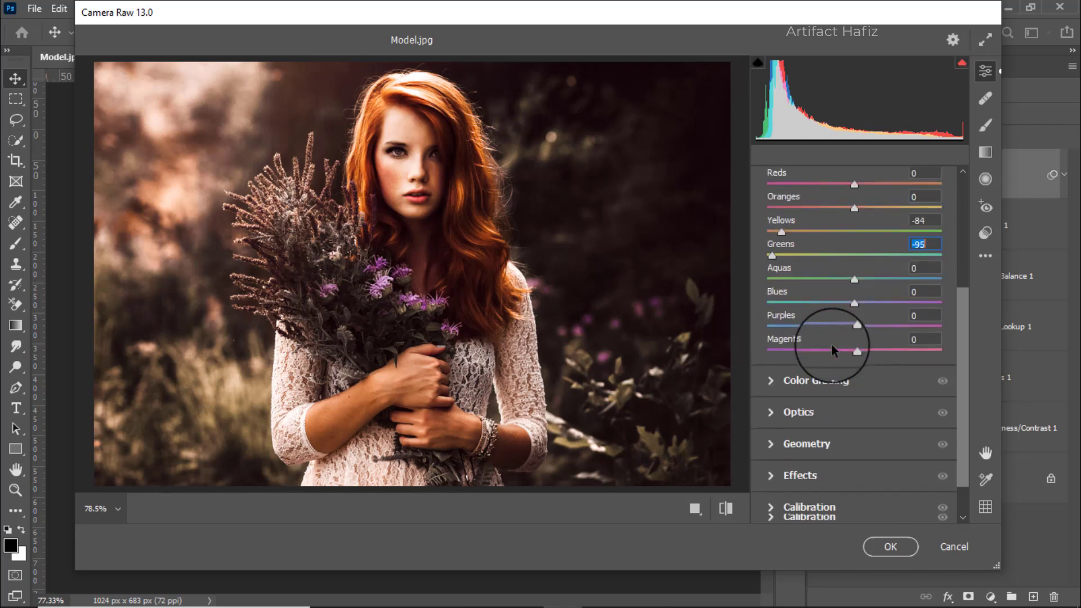
{"action": "left_click", "coordinate": [823, 382]}
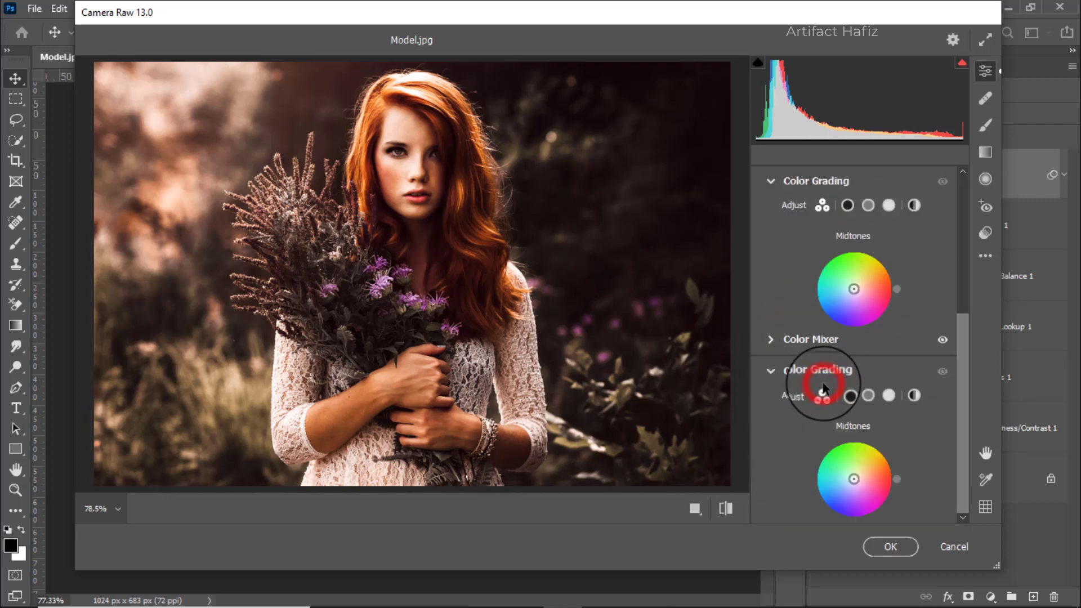
{"action": "left_click_drag", "start_coordinate": [803, 411], "coordinate": [787, 469]}
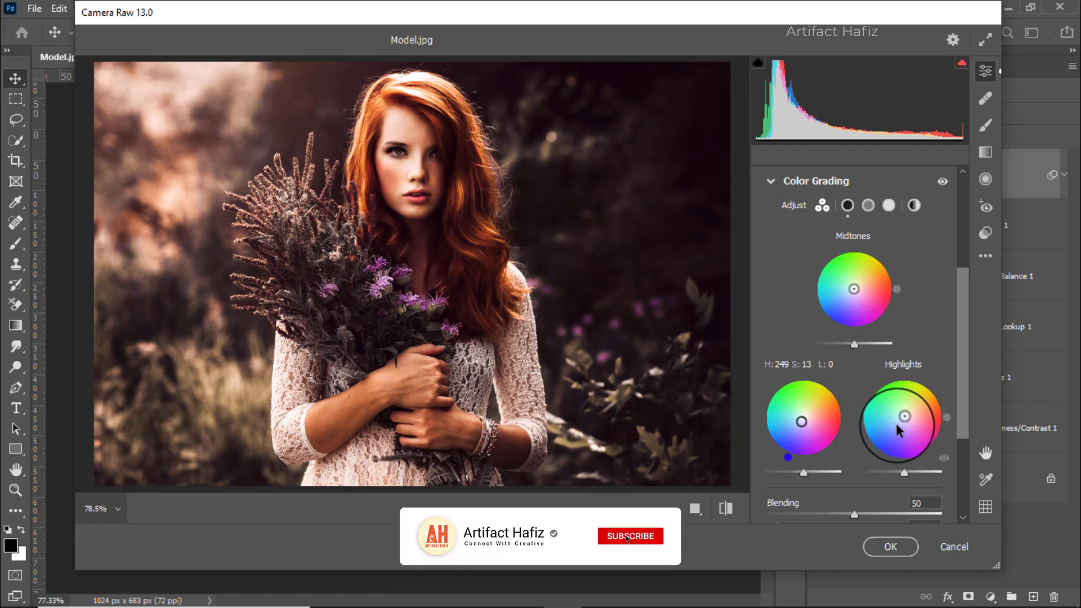
{"action": "mouse_move", "coordinate": [905, 416]}
{"action": "left_mouse_down"}
{"action": "mouse_move", "coordinate": [936, 367]}
{"action": "mouse_move", "coordinate": [955, 385]}
{"action": "left_mouse_up"}
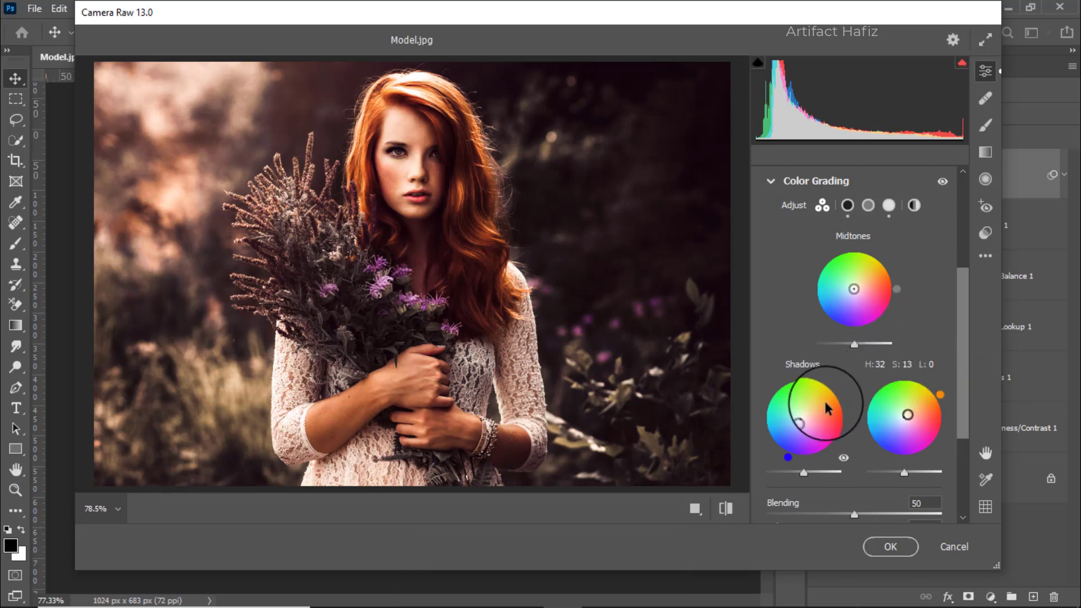
{"action": "scroll", "coordinate": [897, 357], "scroll_direction": "down", "scroll_amount": 2}
{"action": "scroll", "coordinate": [892, 338], "scroll_direction": "up", "scroll_amount": 2}
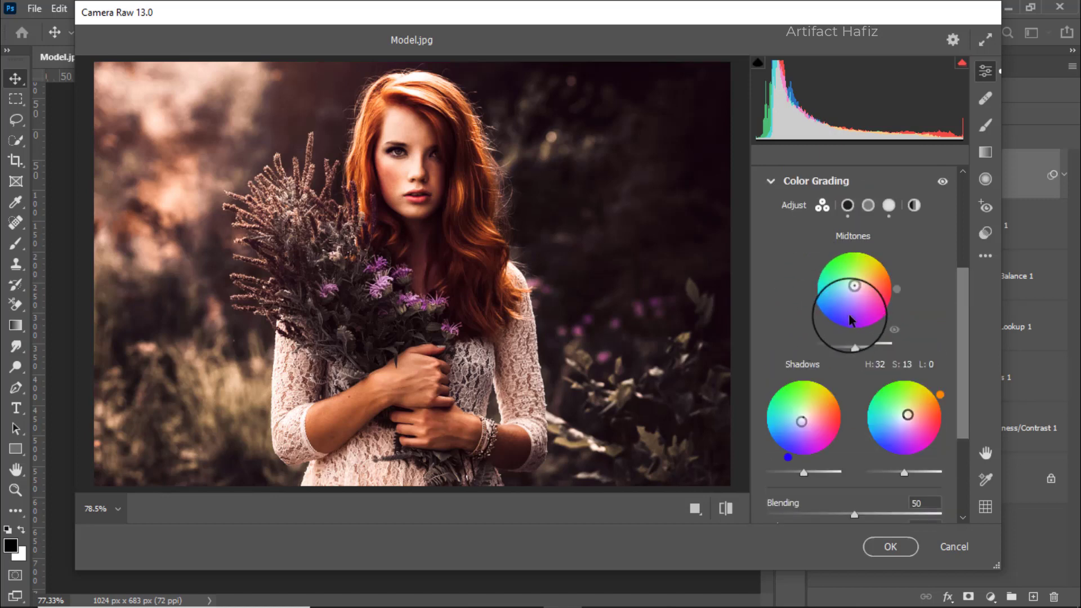
{"action": "mouse_move", "coordinate": [854, 289]}
{"action": "left_mouse_down"}
{"action": "mouse_move", "coordinate": [796, 258]}
{"action": "mouse_move", "coordinate": [895, 248]}
{"action": "mouse_move", "coordinate": [782, 267]}
{"action": "mouse_move", "coordinate": [839, 230]}
{"action": "mouse_move", "coordinate": [805, 260]}
{"action": "mouse_move", "coordinate": [816, 260]}
{"action": "mouse_move", "coordinate": [806, 273]}
{"action": "mouse_move", "coordinate": [813, 262]}
{"action": "mouse_move", "coordinate": [832, 284]}
{"action": "left_mouse_up"}
Set the Vignetting amount in Effects to -5.
{"action": "scroll", "coordinate": [833, 285], "scroll_direction": "down", "scroll_amount": 3}
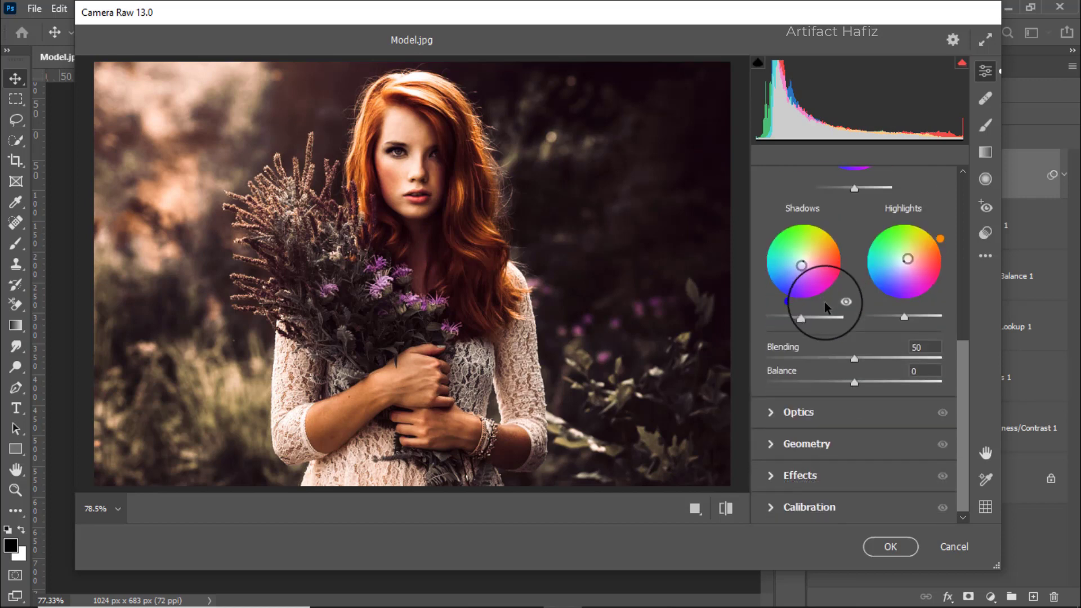
{"action": "left_click", "coordinate": [806, 481]}
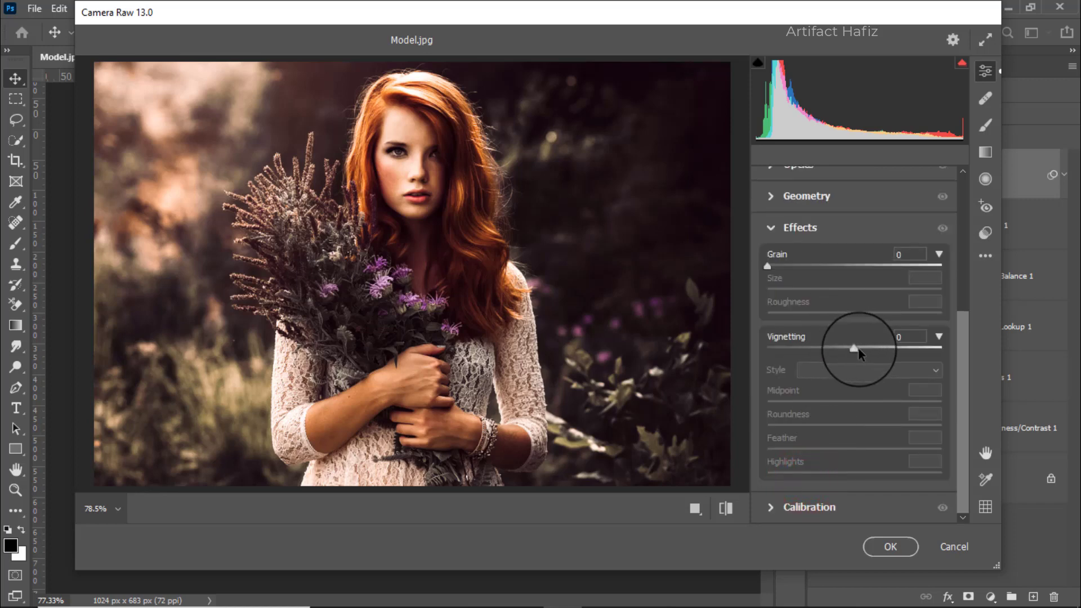
{"action": "left_click_drag", "start_coordinate": [854, 350], "coordinate": [851, 352]}
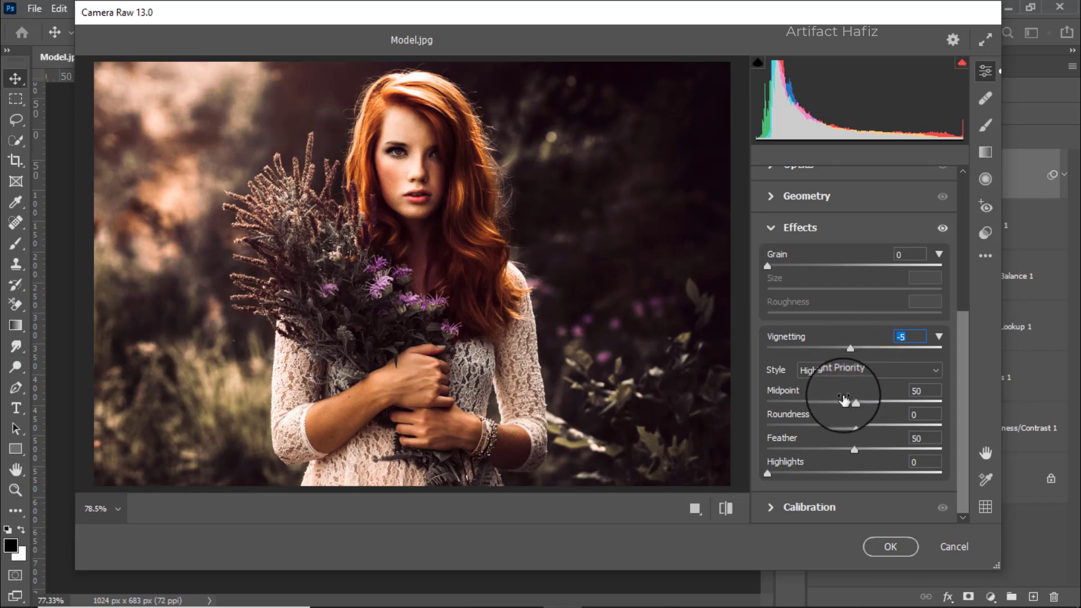
Set the Calibration saturation to Green Primary +45, Blue Primary -7 and Red Primary -30.
{"action": "left_click", "coordinate": [794, 508]}
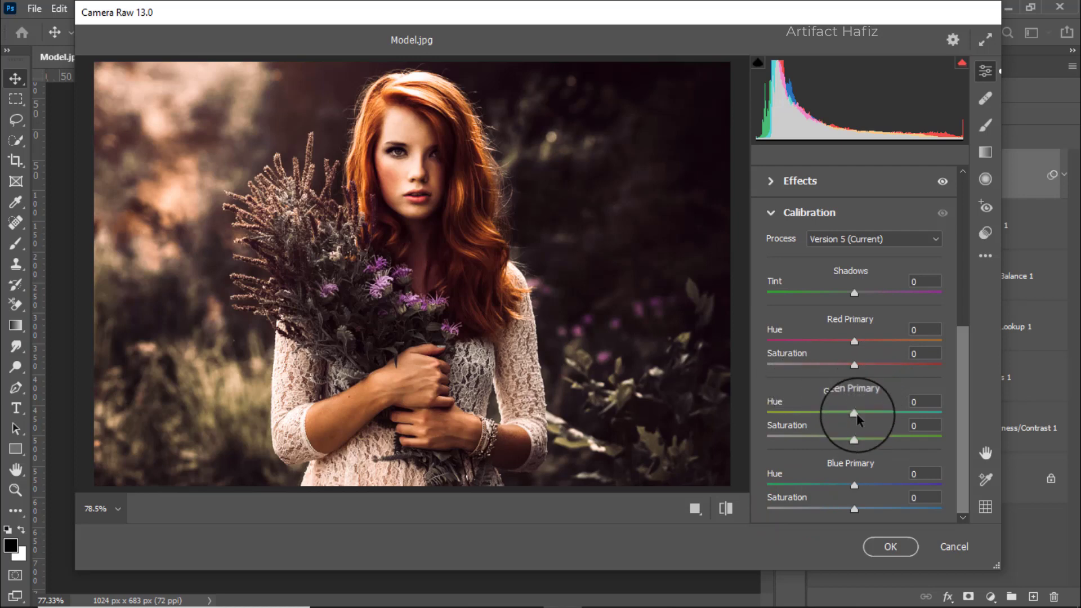
{"action": "left_click_drag", "start_coordinate": [853, 439], "coordinate": [897, 438]}
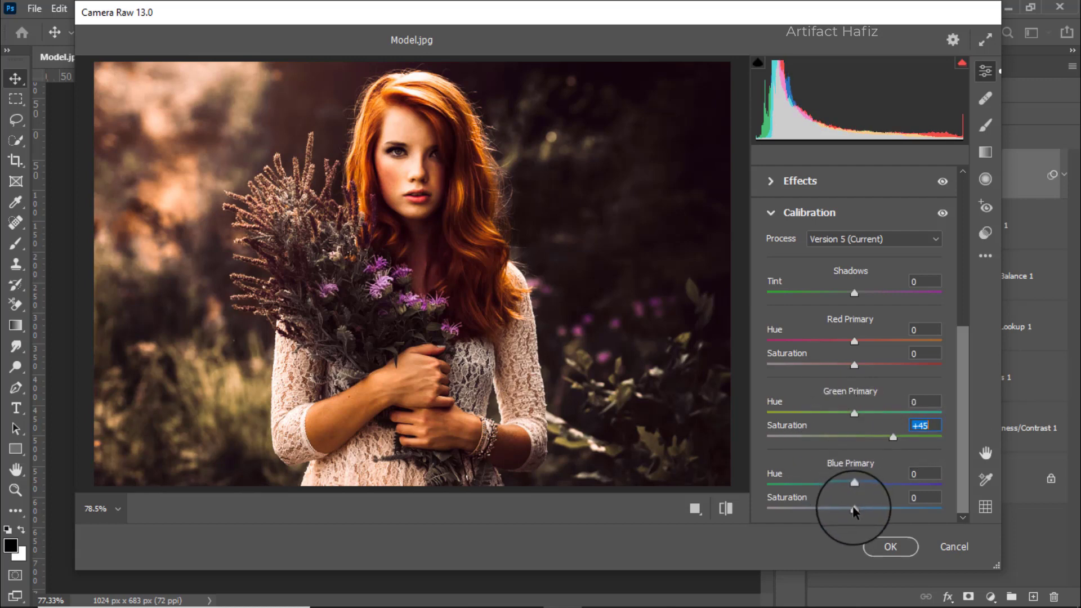
{"action": "left_click_drag", "start_coordinate": [854, 507], "coordinate": [848, 510]}
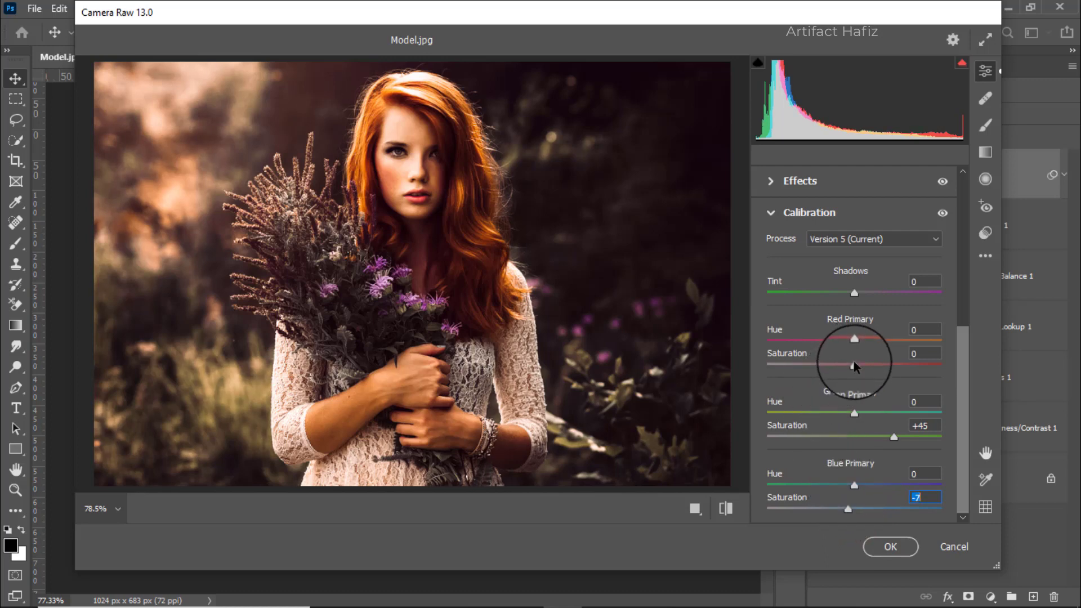
{"action": "left_click_drag", "start_coordinate": [854, 364], "coordinate": [808, 365]}
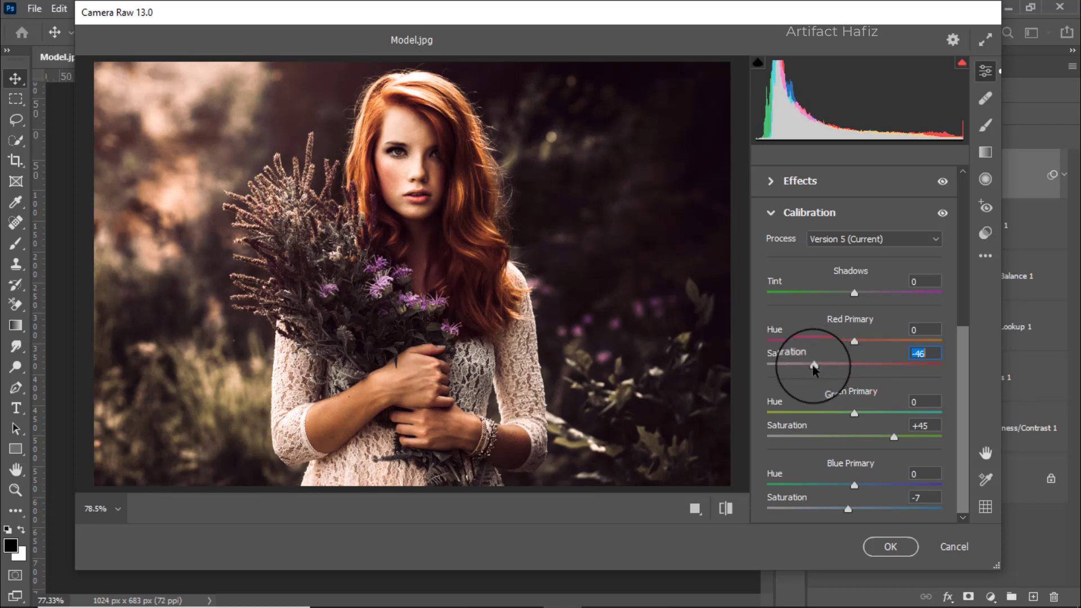
{"action": "left_click_drag", "start_coordinate": [814, 366], "coordinate": [827, 367]}
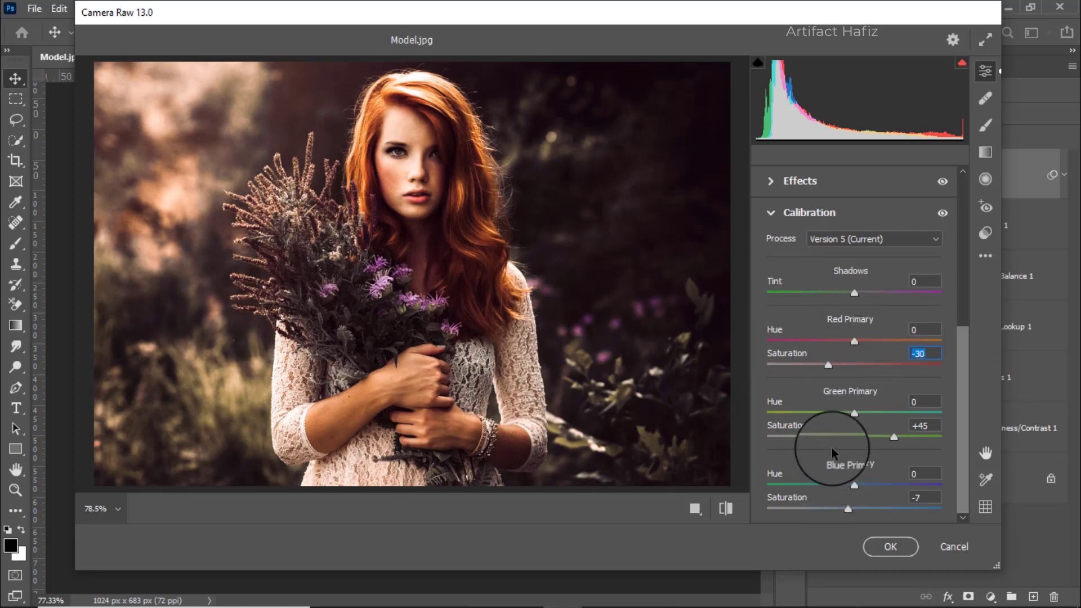
Apply the Camera Raw filter and compare the image with Layer 1 hidden and shown.
{"action": "left_click", "coordinate": [889, 547]}
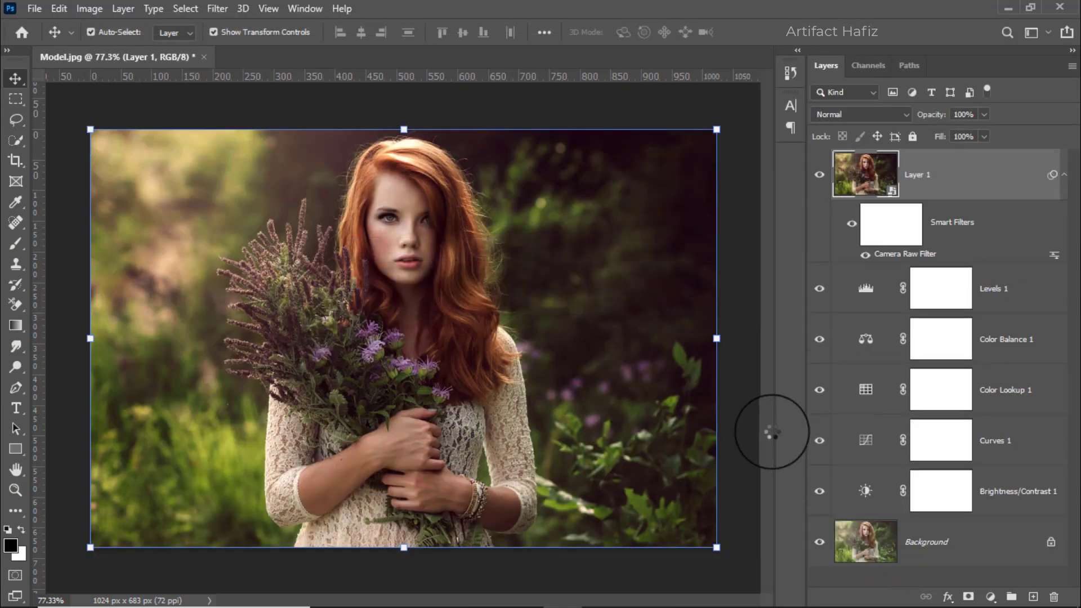
{"action": "left_click", "coordinate": [820, 177]}
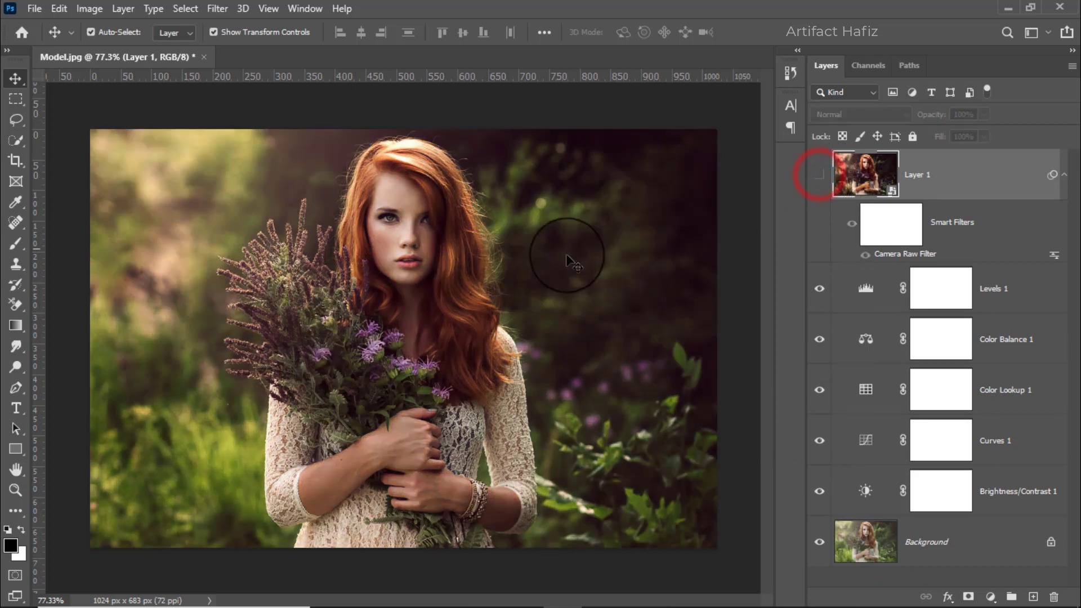
{"action": "left_click", "coordinate": [820, 175]}
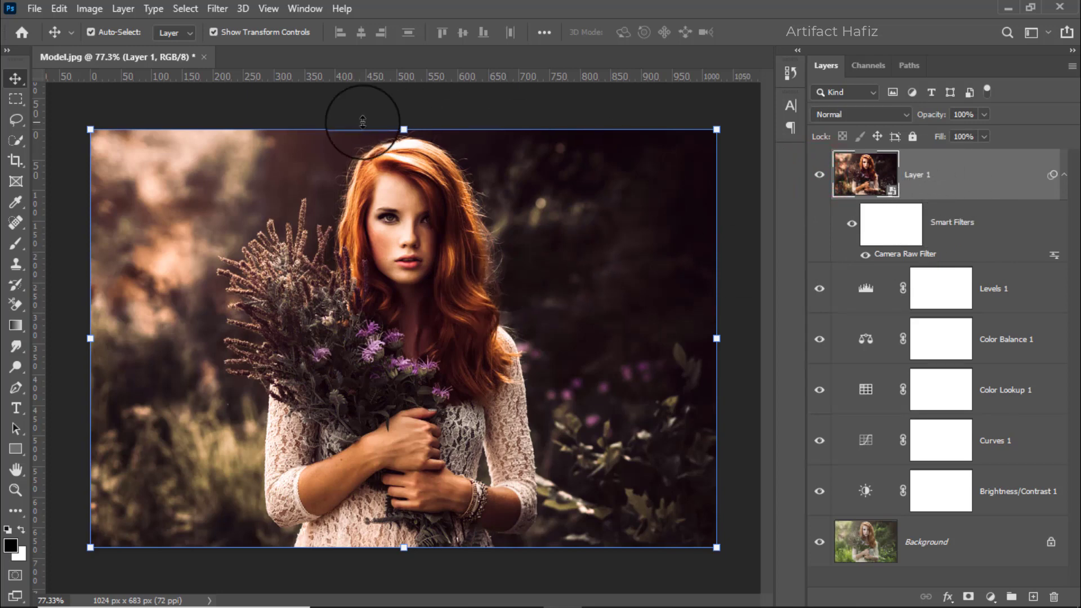
Apply the Nik Collection Color Efex Pro 4 Cross Processing filter to Layer 1 using method L02.
{"action": "left_click", "coordinate": [215, 9]}
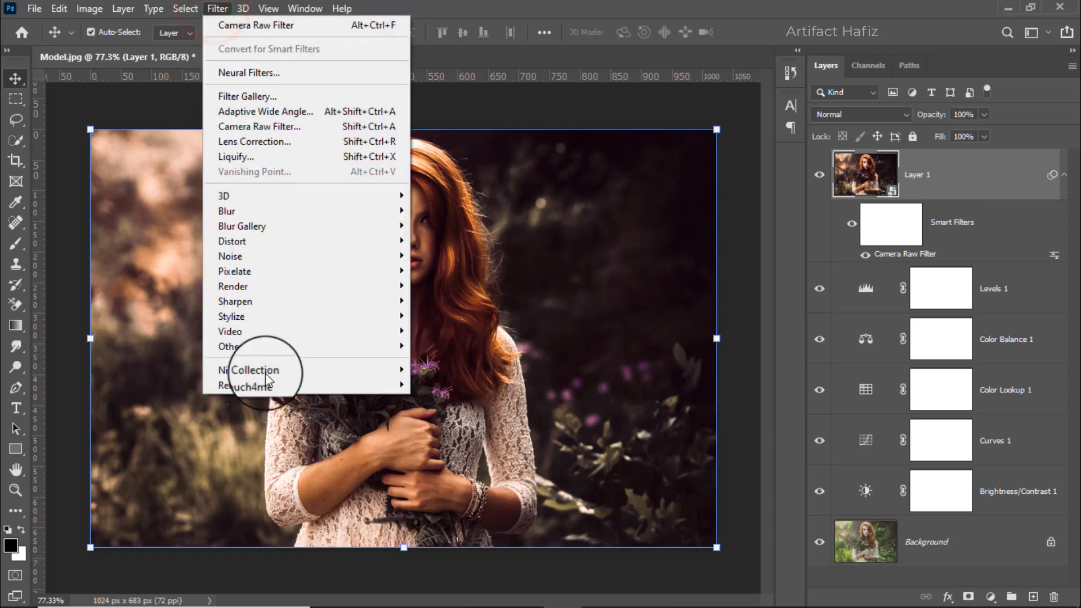
{"action": "mouse_move", "coordinate": [281, 370]}
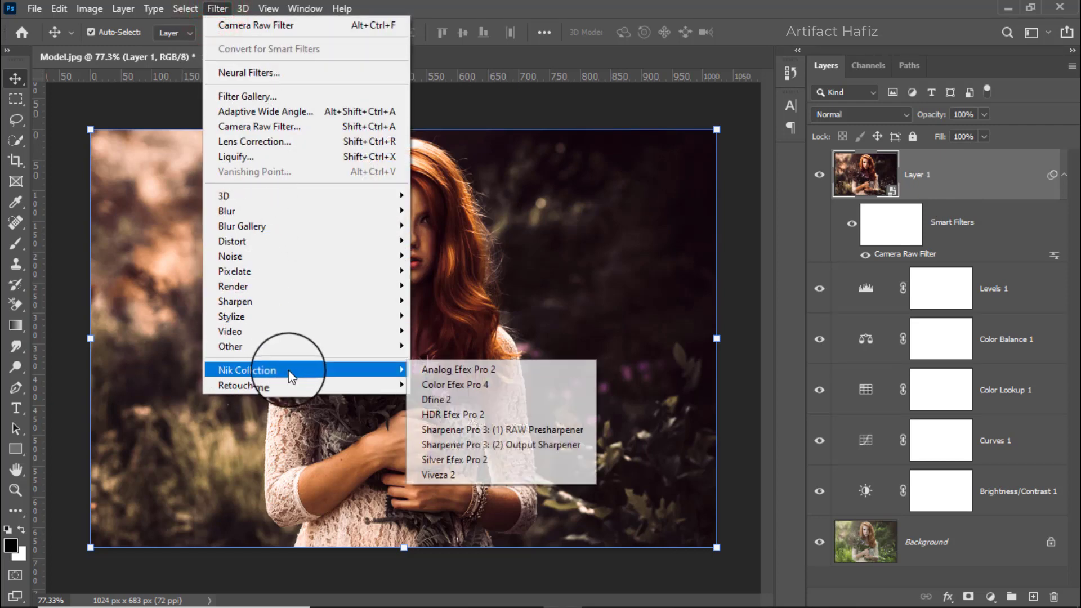
{"action": "left_click", "coordinate": [492, 384]}
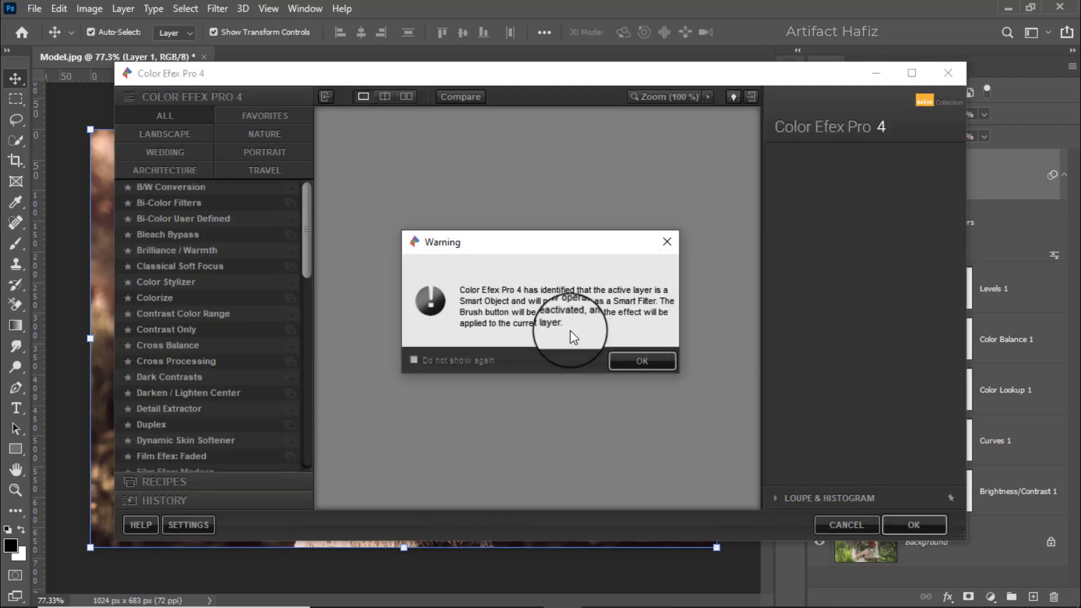
{"action": "left_click", "coordinate": [620, 366]}
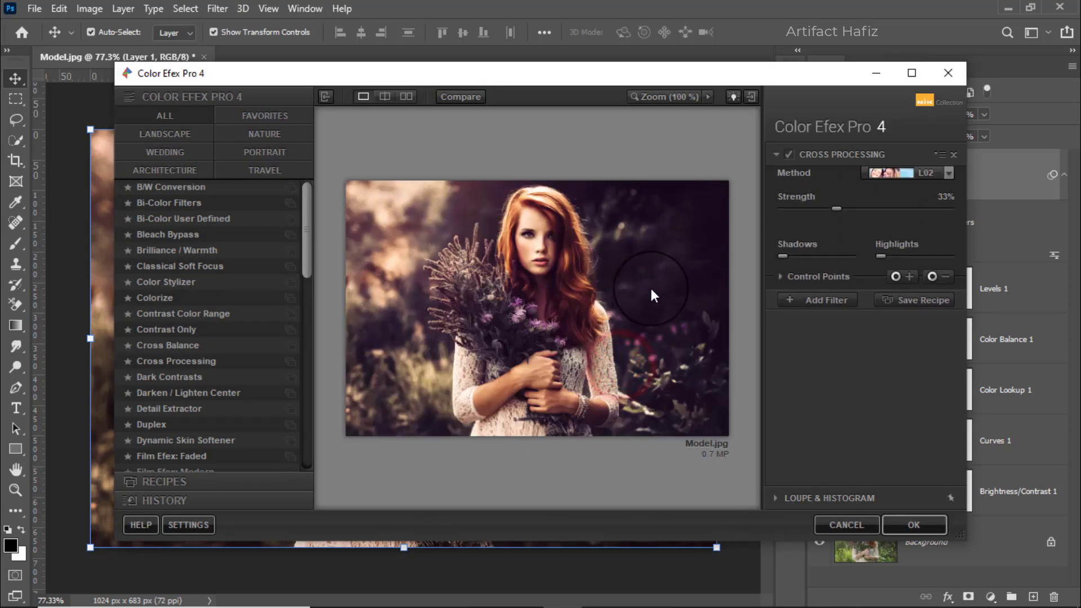
{"action": "left_click", "coordinate": [171, 361]}
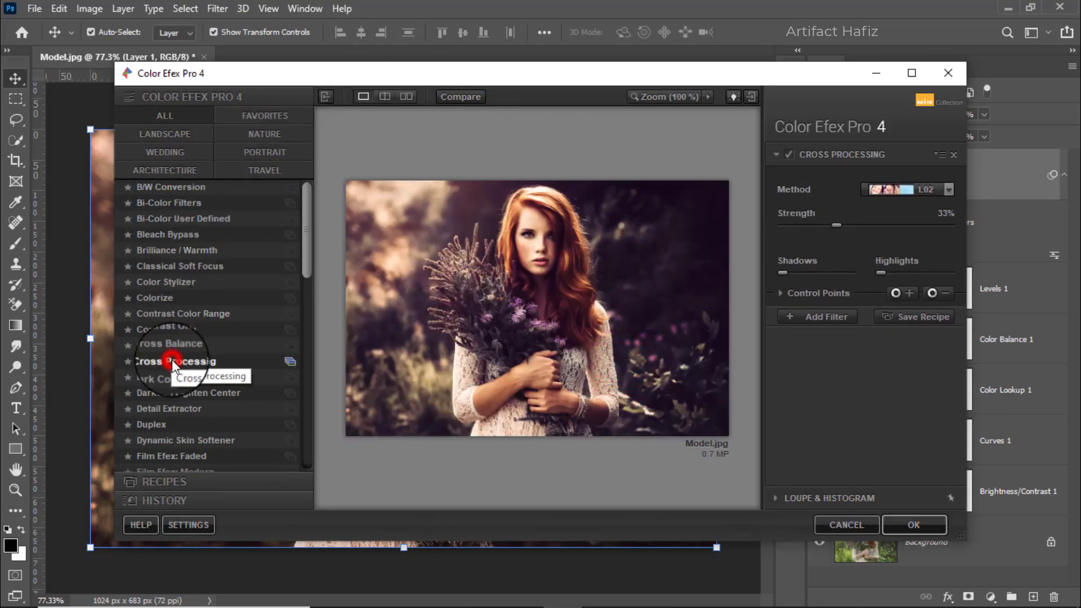
{"action": "left_click", "coordinate": [876, 190]}
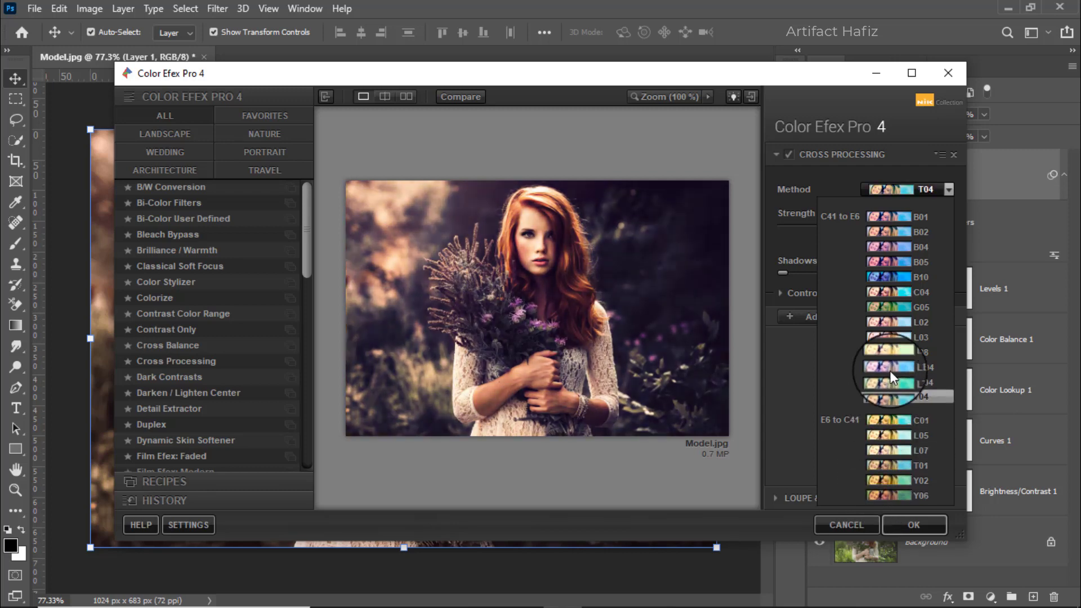
{"action": "left_click", "coordinate": [890, 319]}
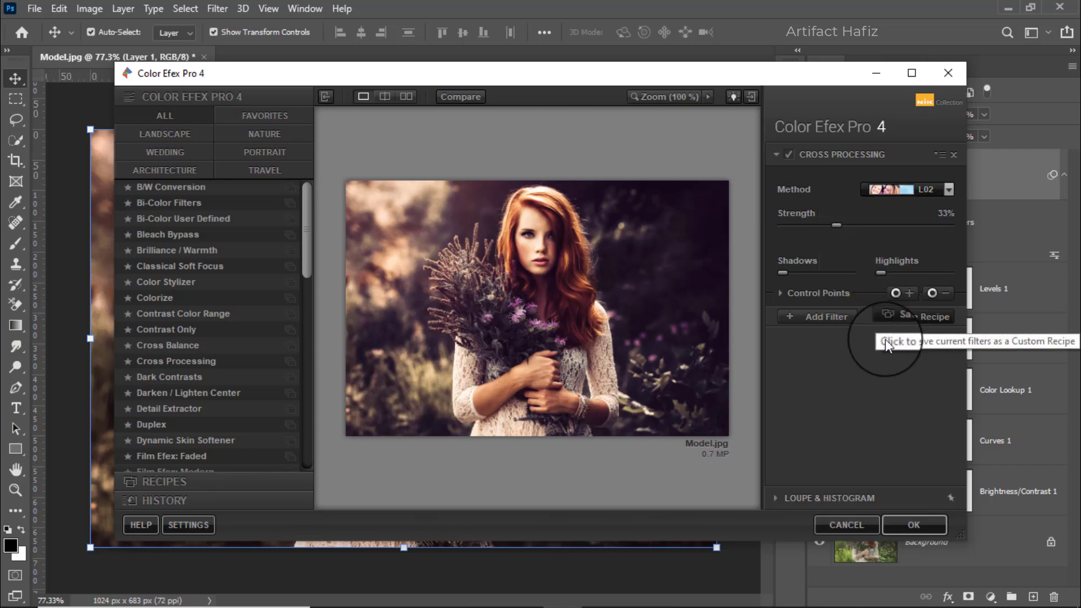
{"action": "left_click", "coordinate": [913, 524]}
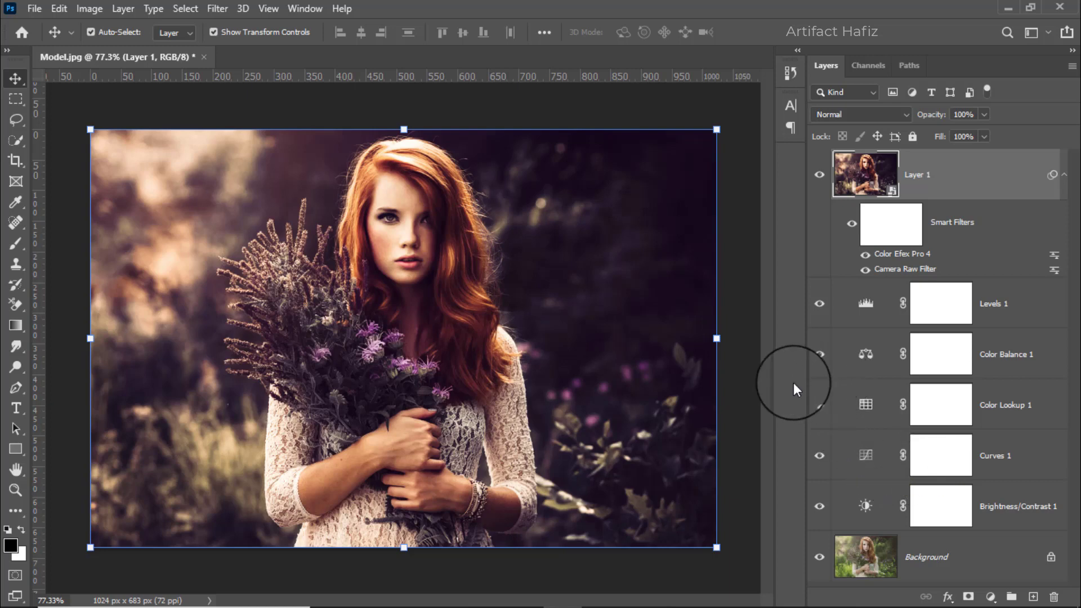
Compare the original Background layer on its own with the fully graded image.
{"action": "left_click", "coordinate": [814, 563], "text": "alt"}
{"action": "left_click", "coordinate": [814, 563], "text": "alt"}
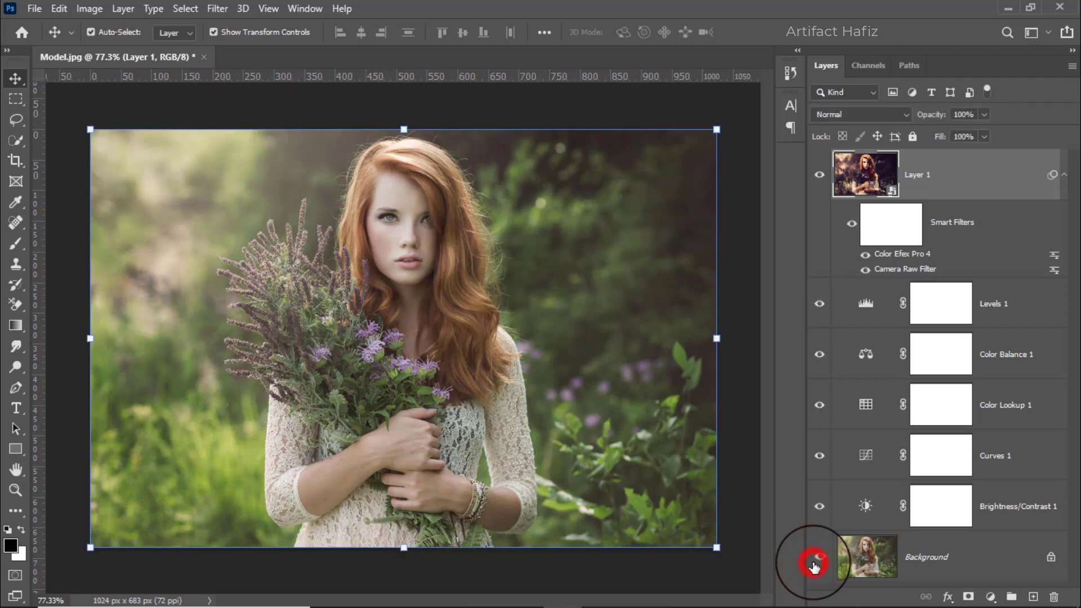